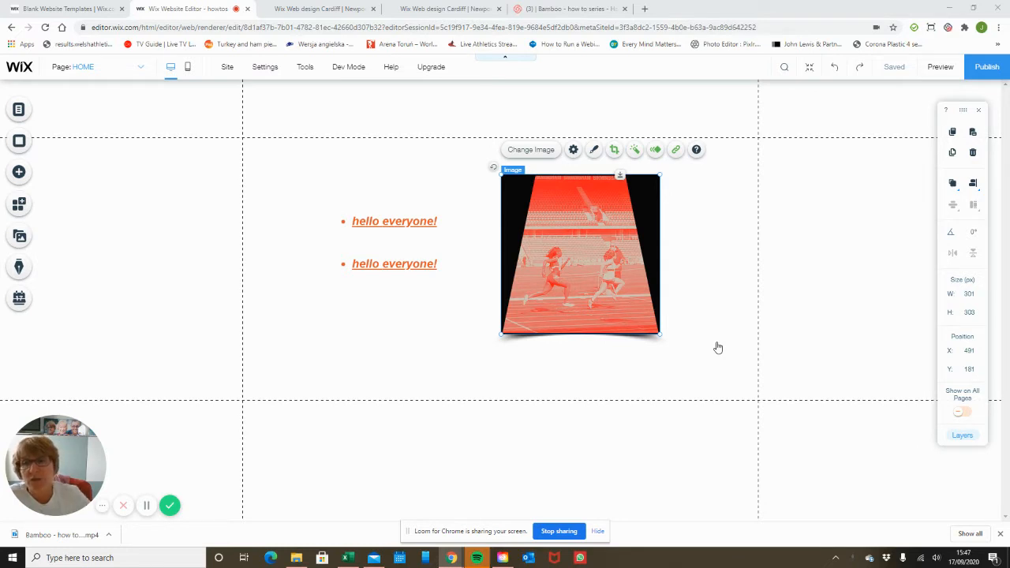
Select the two 'hello everyone!' lines and the running-track image on the page
left_click(430, 232)
left_click(419, 263)
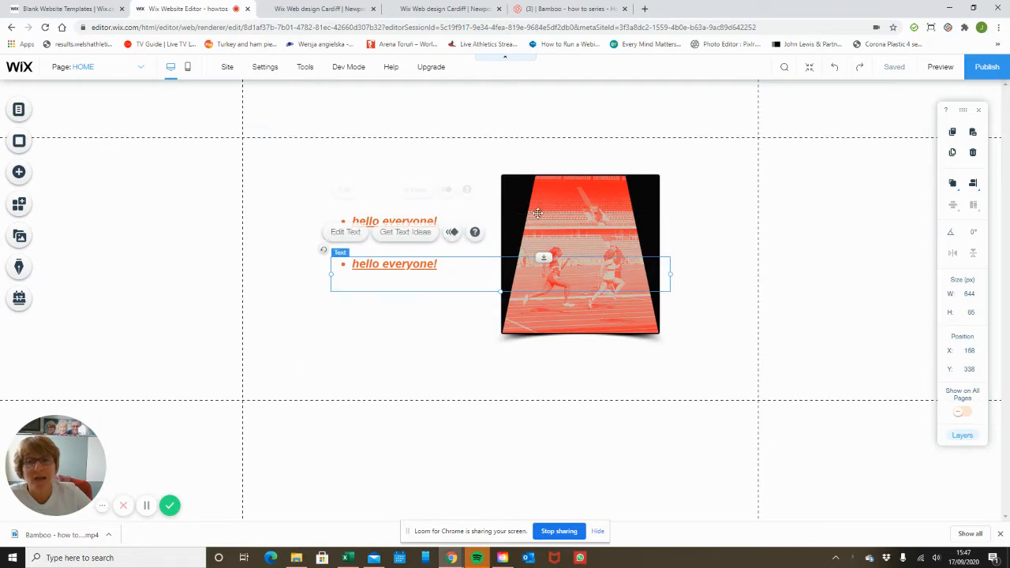
left_click(585, 185)
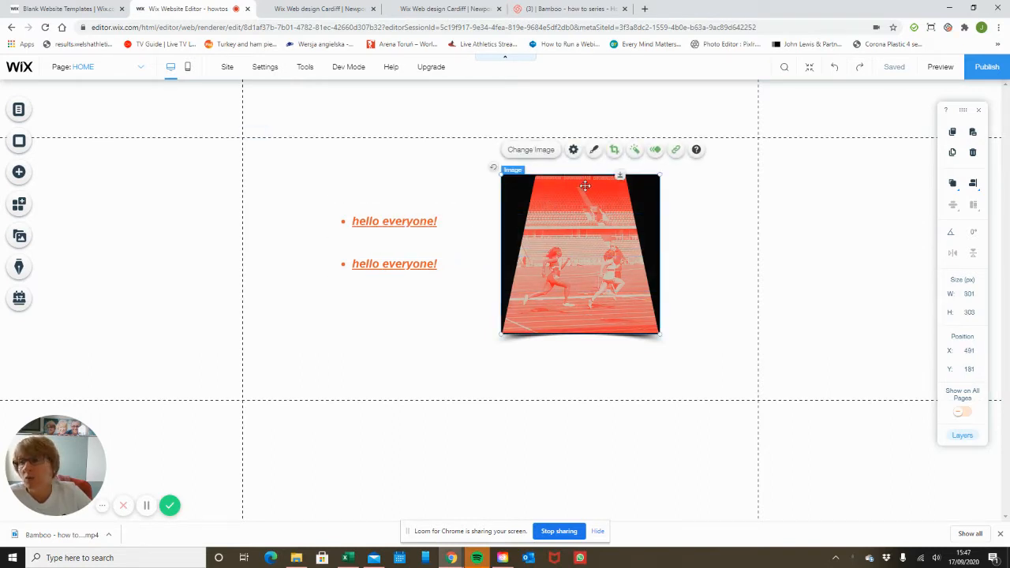
Bring up the Add a Button panel and scroll through the Themed and Text & Icon buttons
left_click(20, 174)
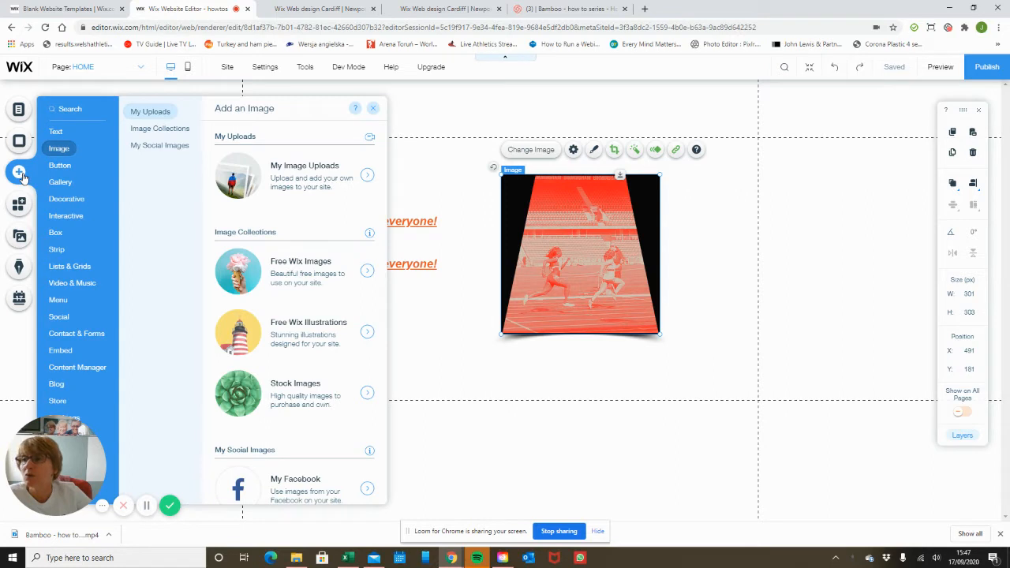
left_click(60, 166)
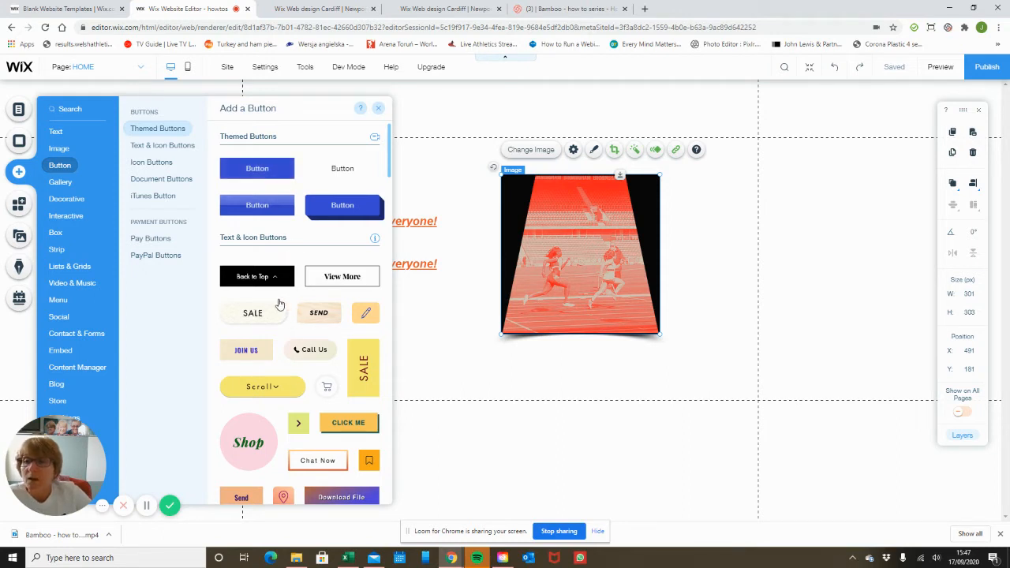
scroll(279, 304, "down", 2)
scroll(278, 300, "down", 1)
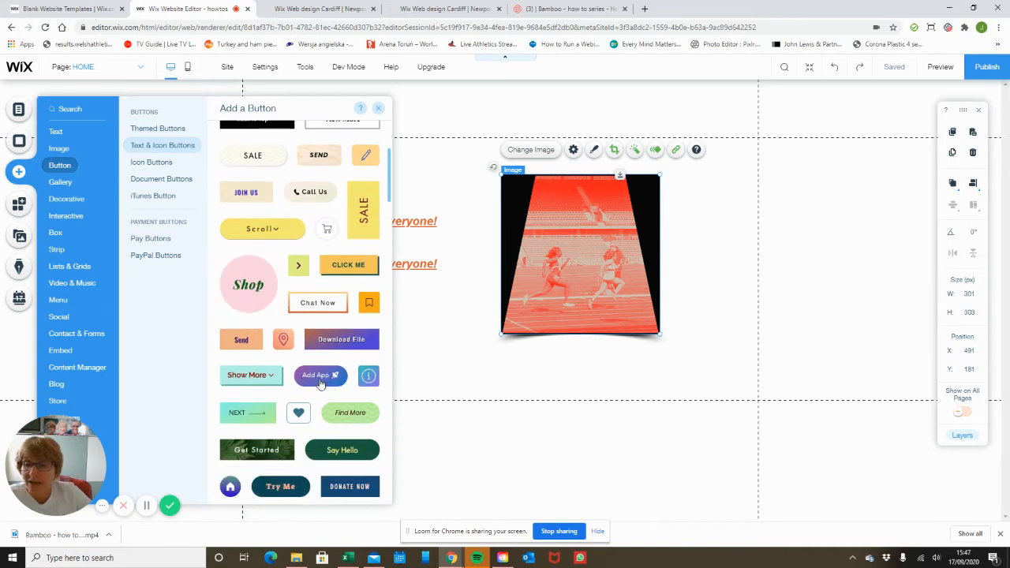
scroll(324, 380, "down", 2)
scroll(321, 382, "down", 2)
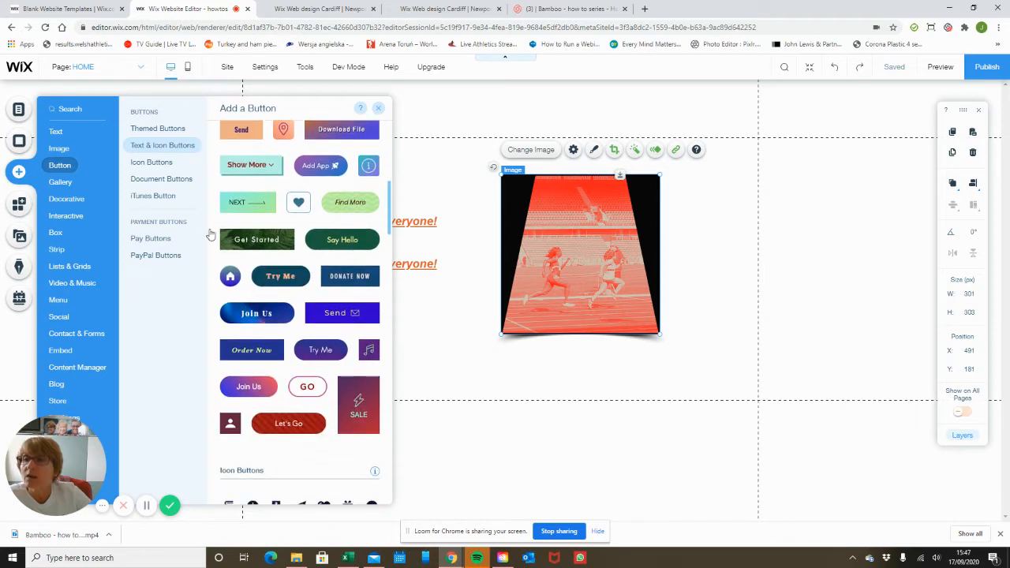
Browse the Icon, Document, iTunes, Pay and PayPal button categories, then scroll back up
left_click(167, 163)
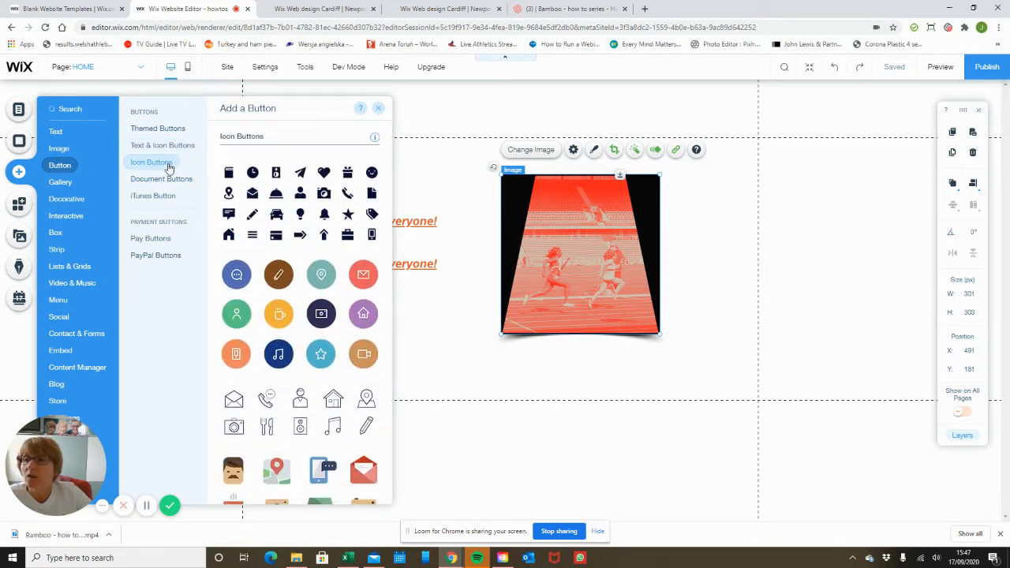
left_click(171, 177)
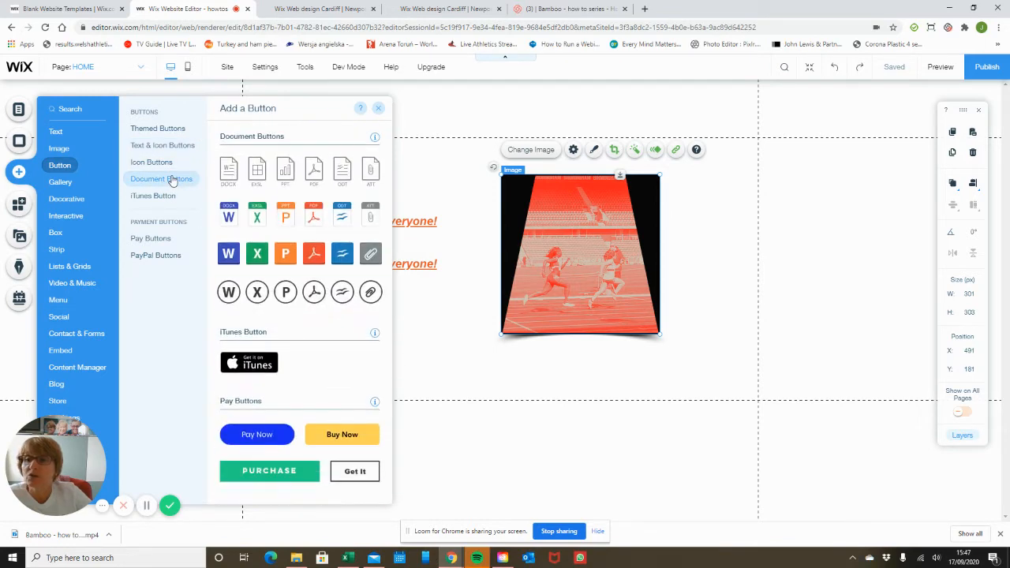
left_click(167, 196)
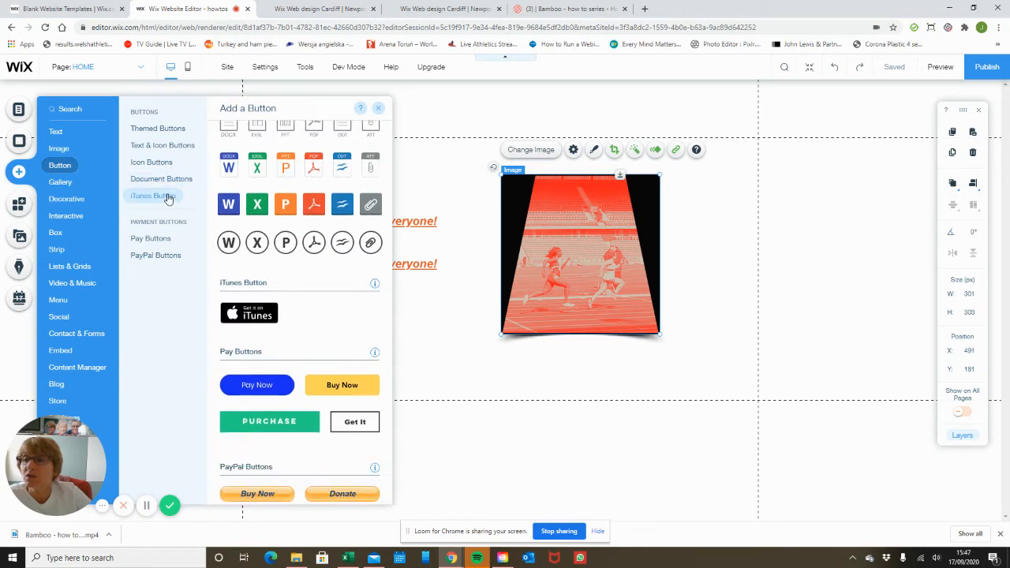
left_click(162, 239)
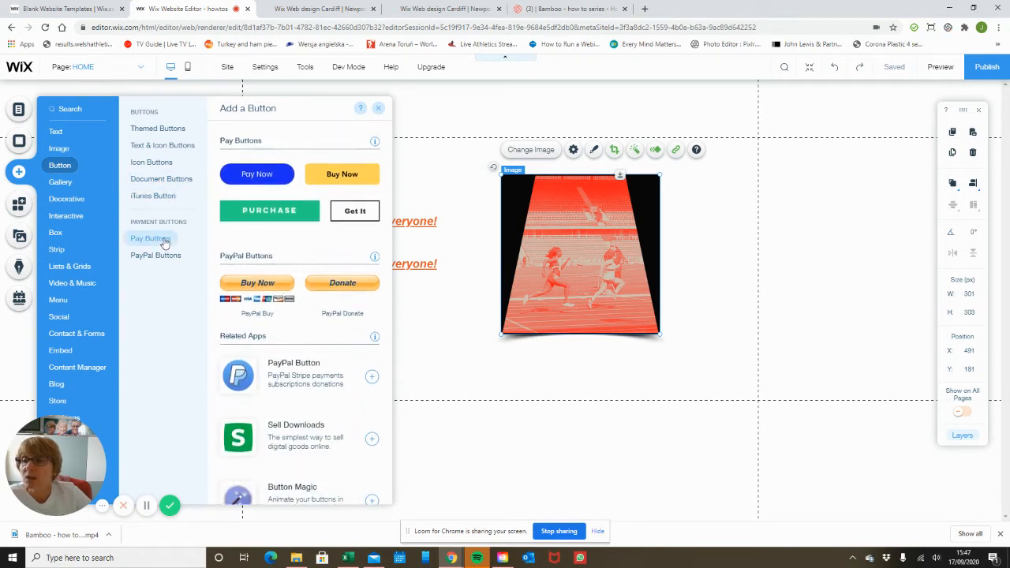
left_click(158, 256)
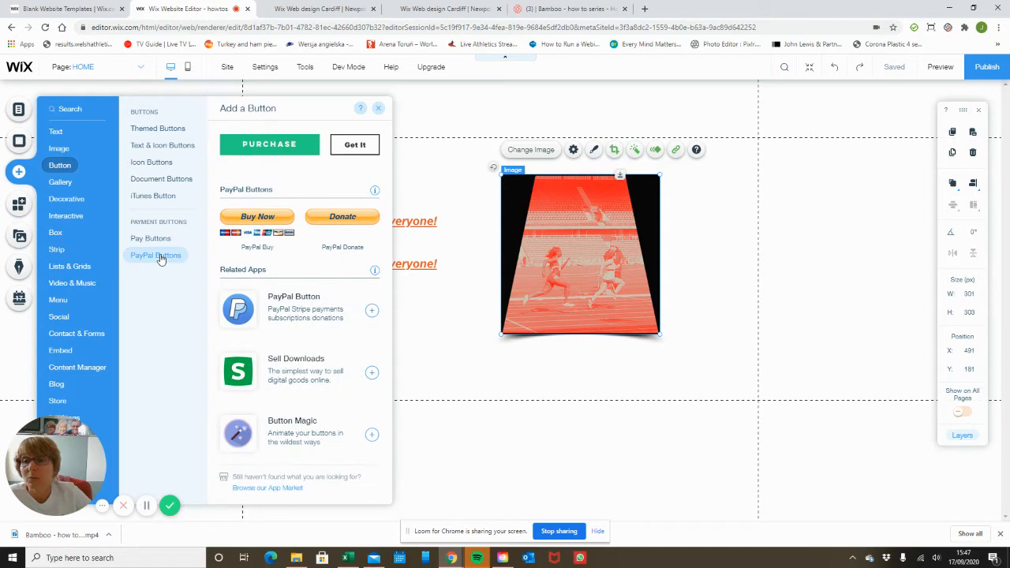
scroll(291, 260, "up", 10)
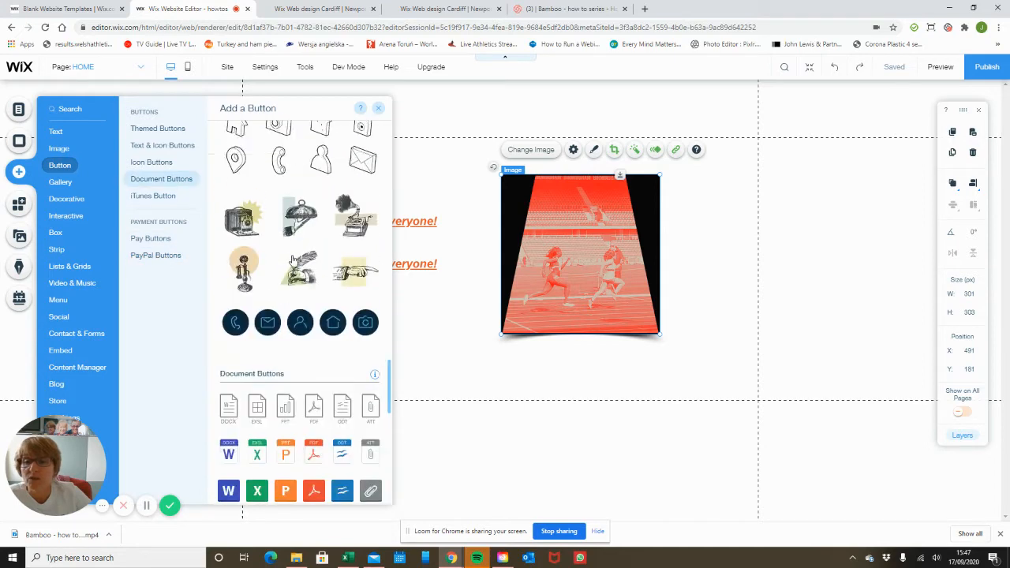
scroll(292, 257, "up", 12)
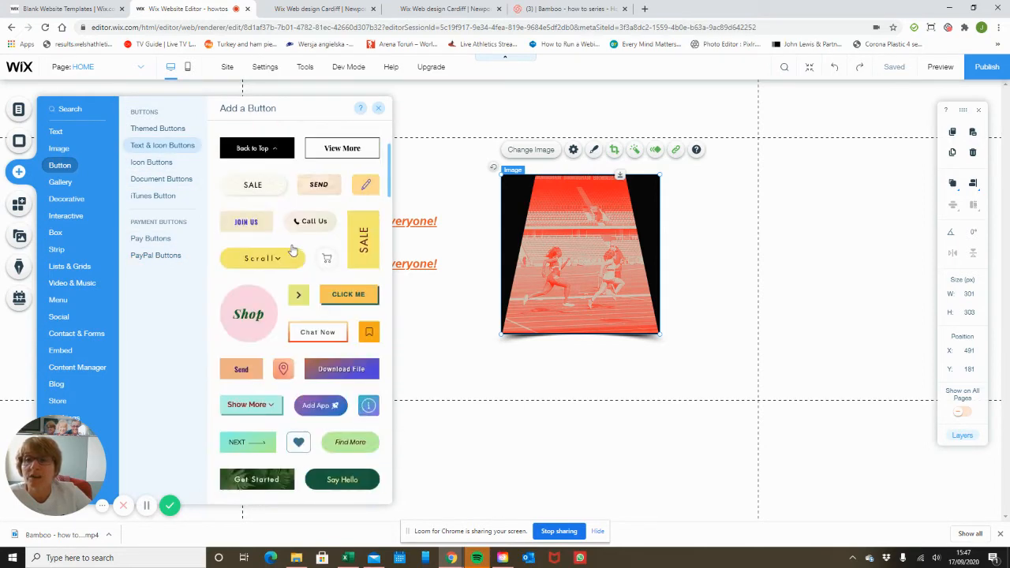
scroll(292, 250, "up", 3)
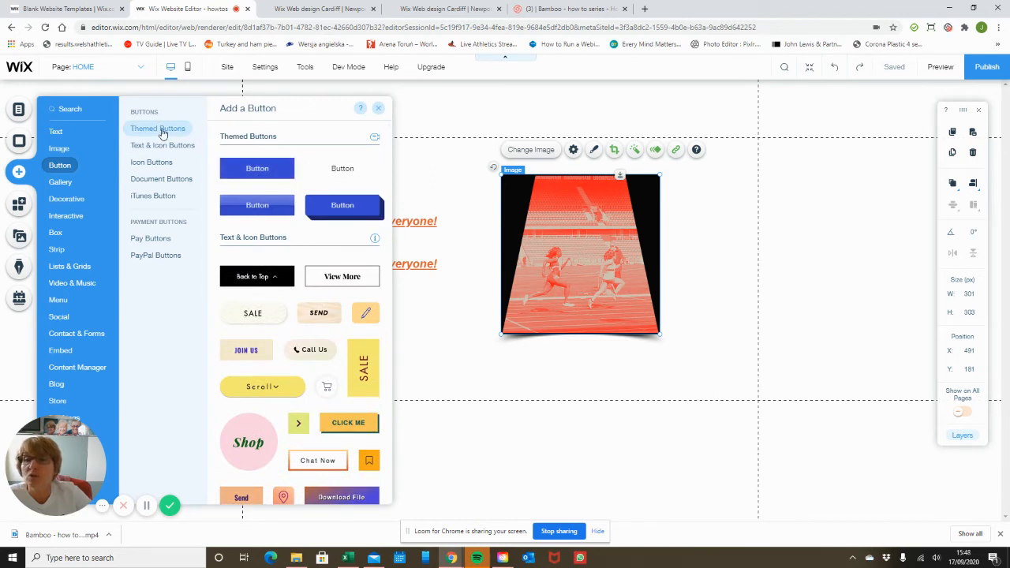
Add the first blue themed button and place it at X 168, Y 415 under the text
left_click(247, 172)
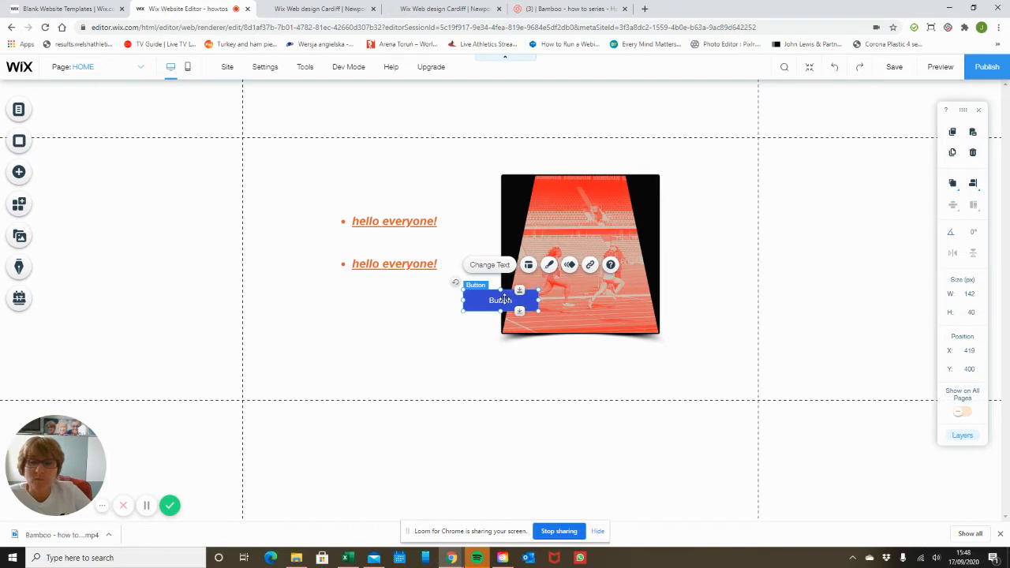
left_click_drag(500, 300, 374, 307)
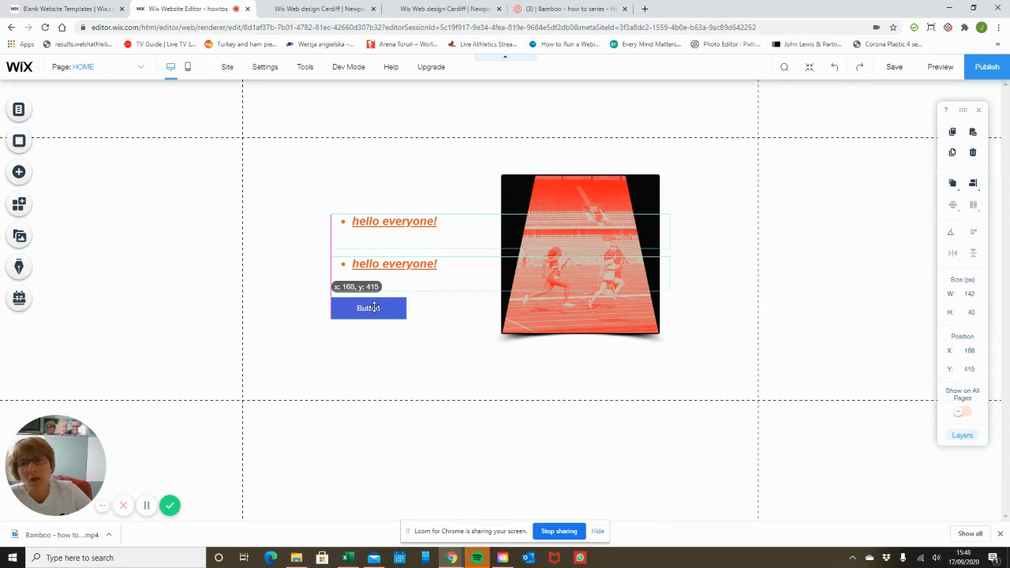
left_click_drag(374, 307, 374, 307)
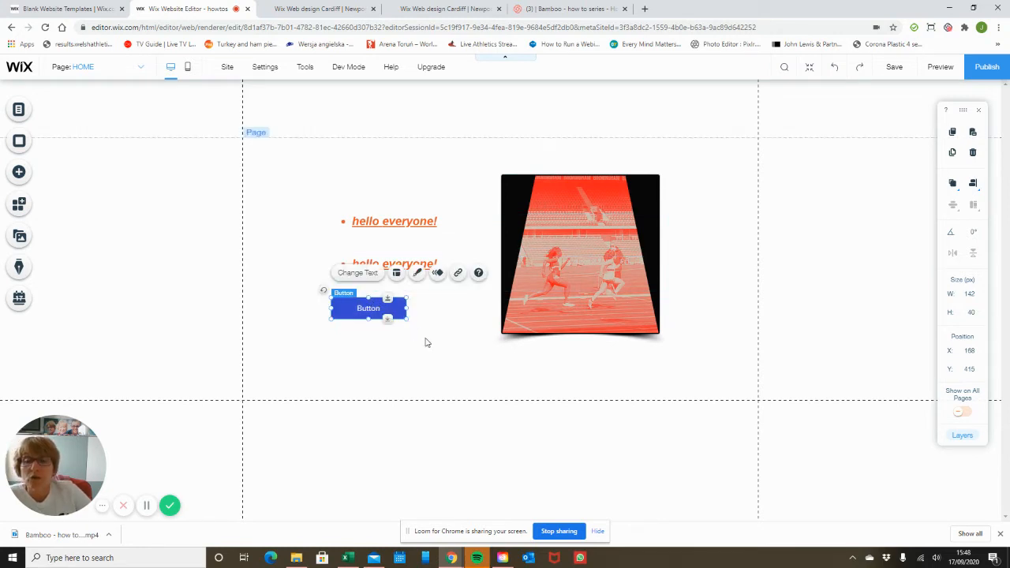
left_click(426, 342)
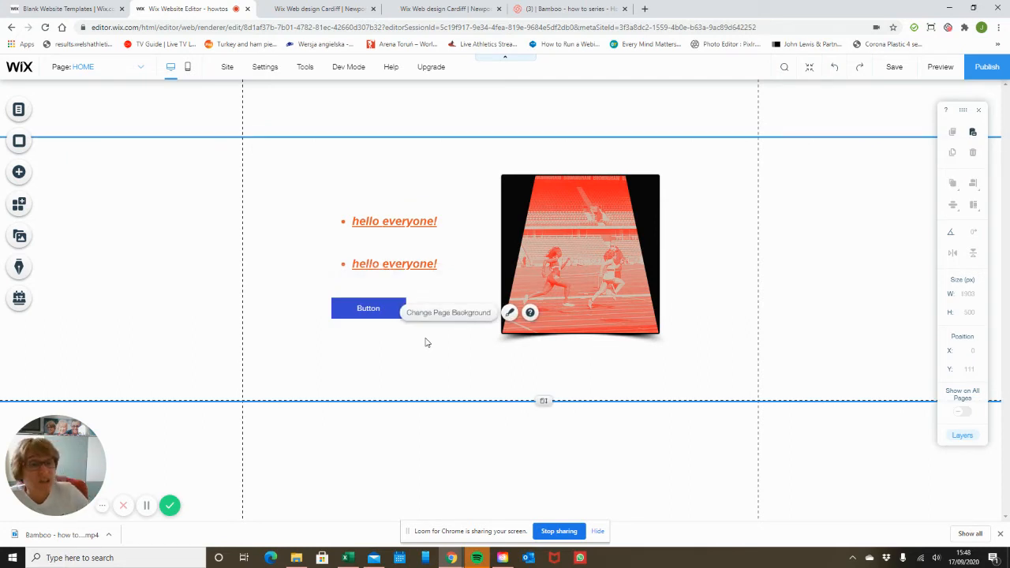
left_click(370, 305)
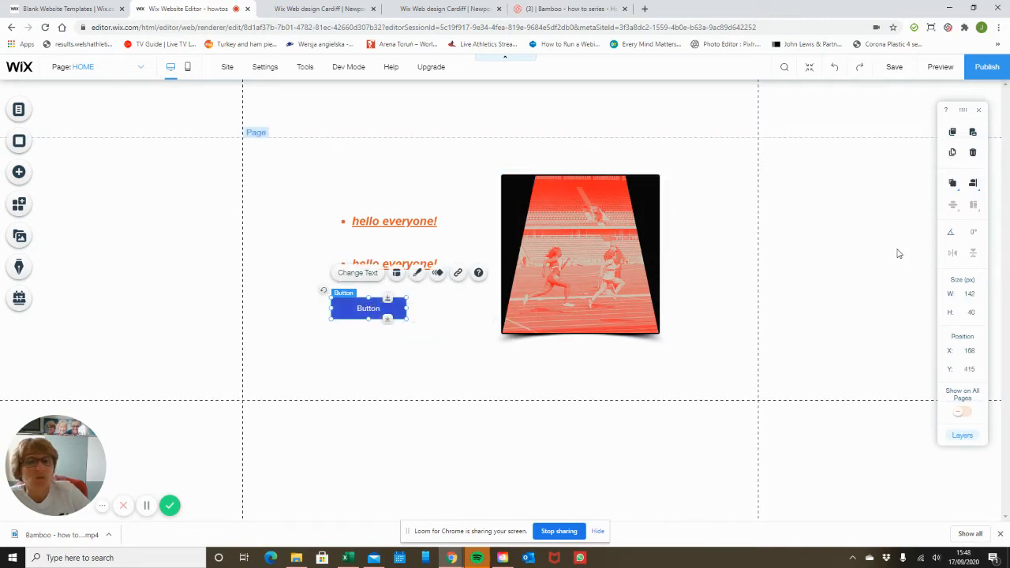
Duplicate the blue button and align the copy at X 168, Y 484 beneath the original
left_click(953, 154)
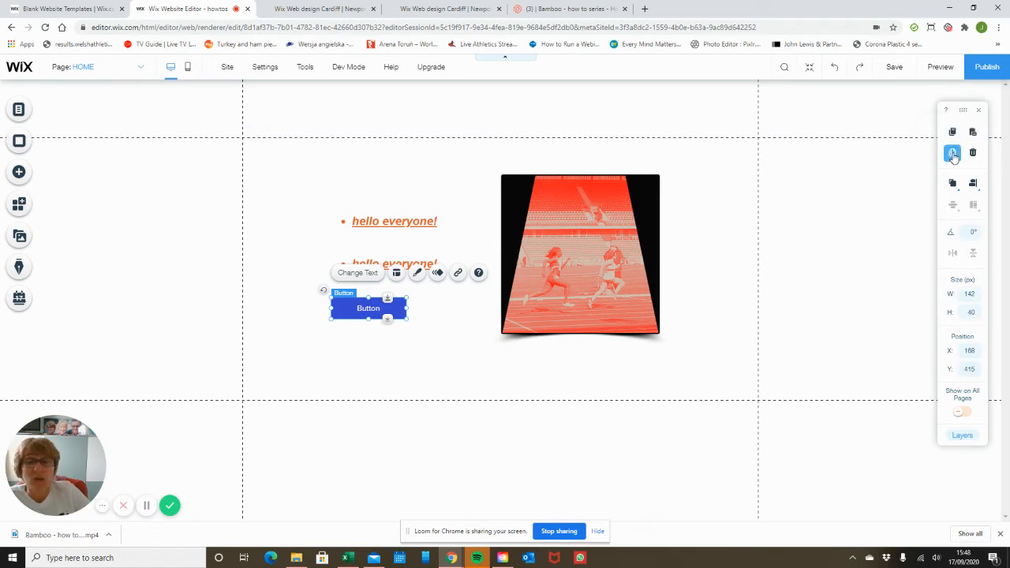
left_click_drag(397, 324, 386, 349)
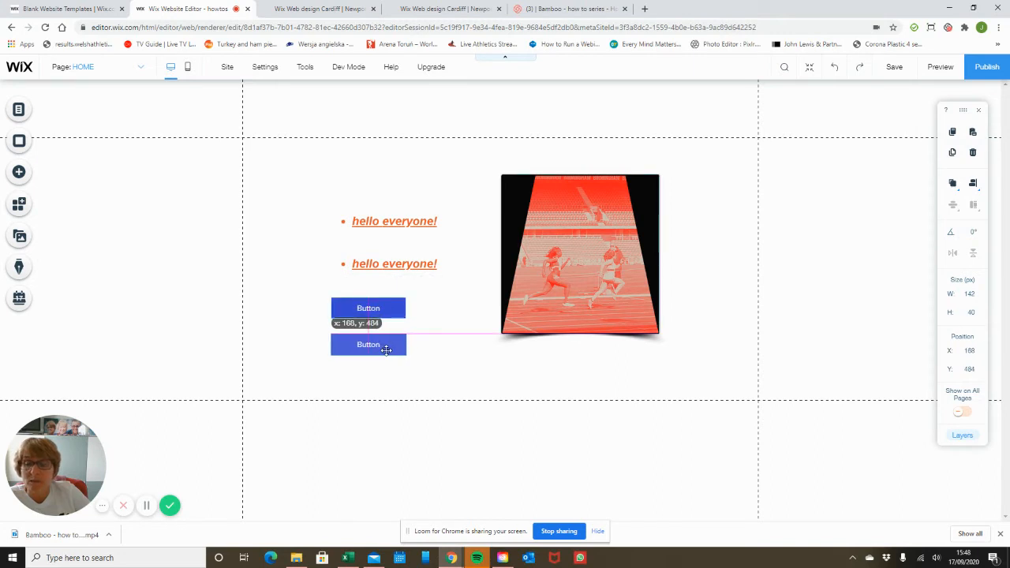
mouse_move(387, 349)
left_mouse_down()
mouse_move(375, 349)
mouse_move(385, 351)
left_mouse_up()
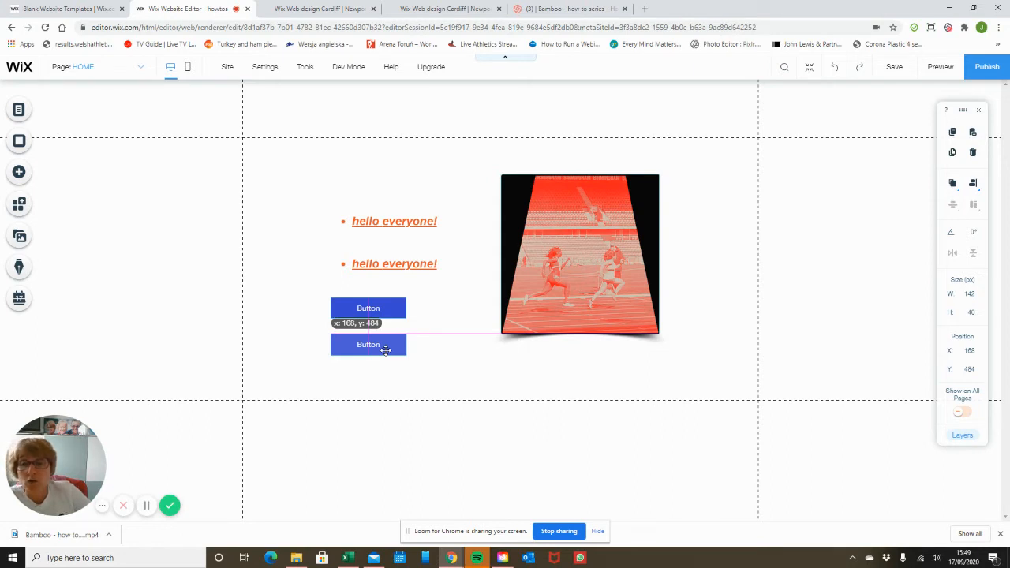
left_click_drag(385, 350, 387, 351)
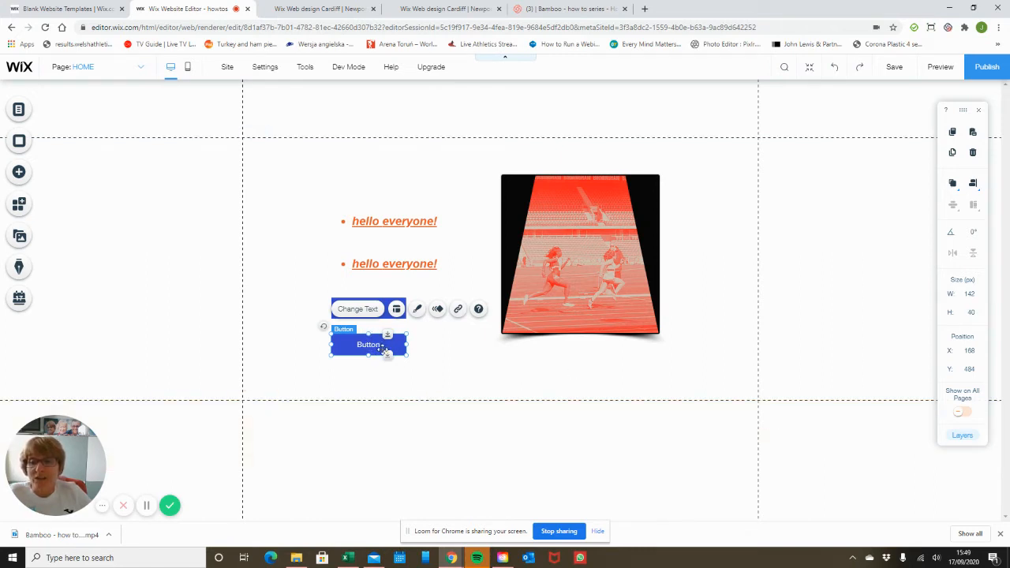
Change the copied button's label to 'NOW BUY' and bring up its link options
left_click(368, 310)
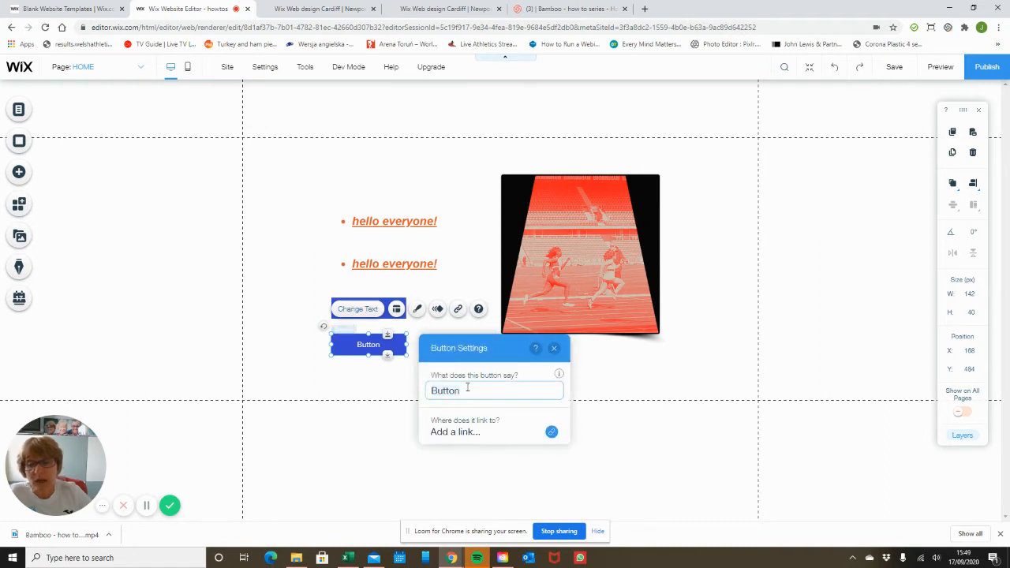
key("ctrl+a")
type("Buy")
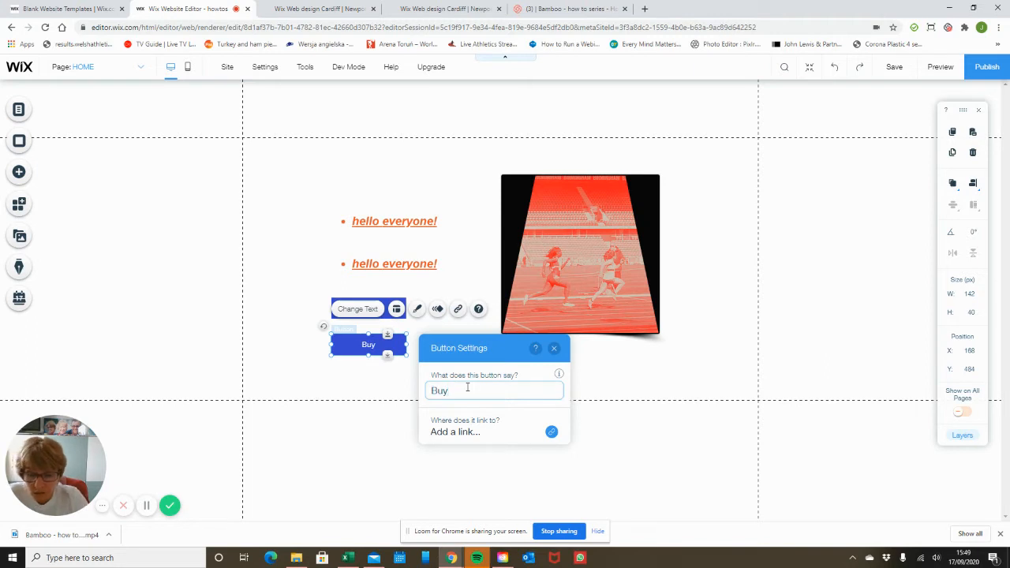
type(" Now")
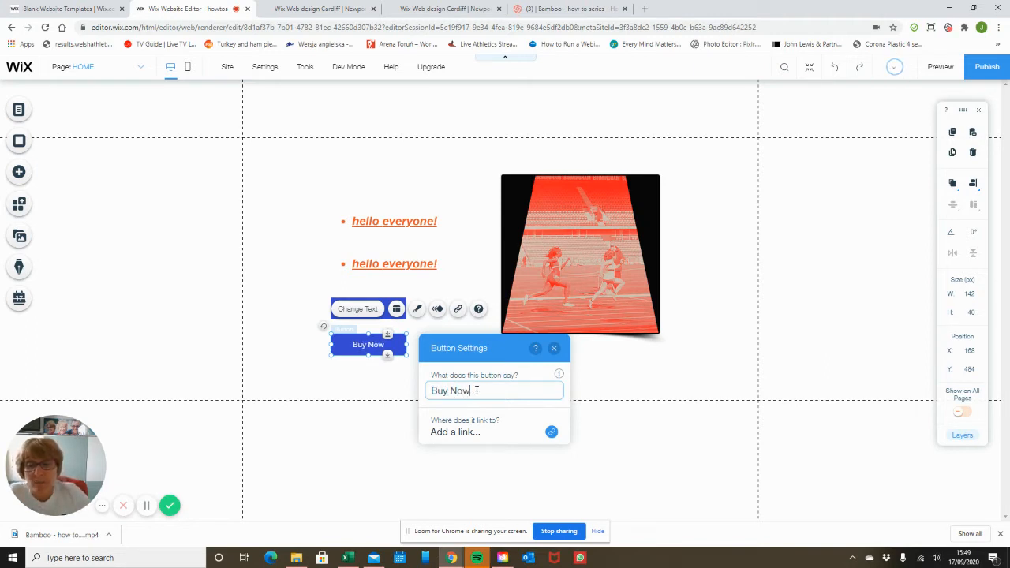
key("ctrl+a")
key("BackSpace")
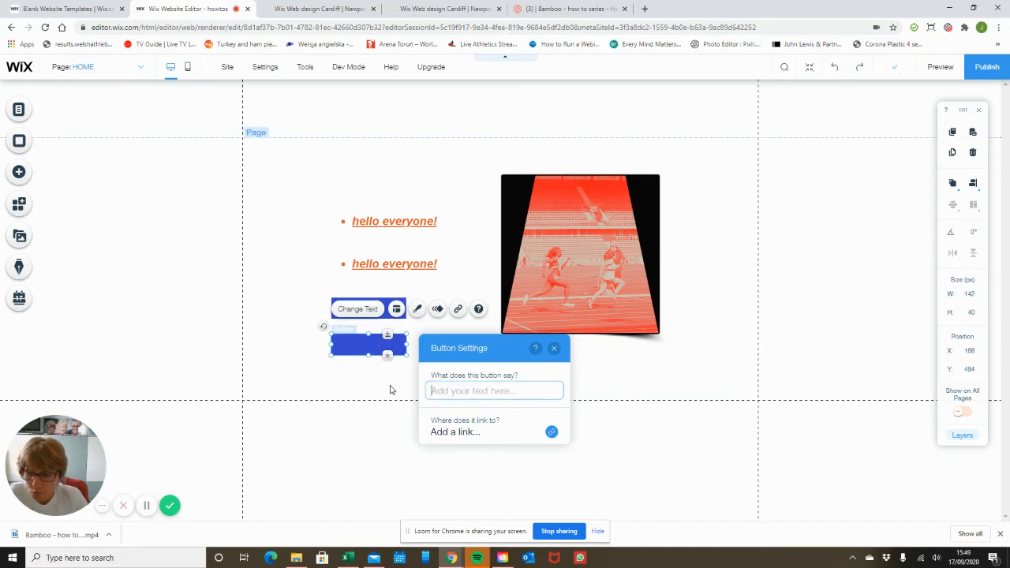
type("NOW")
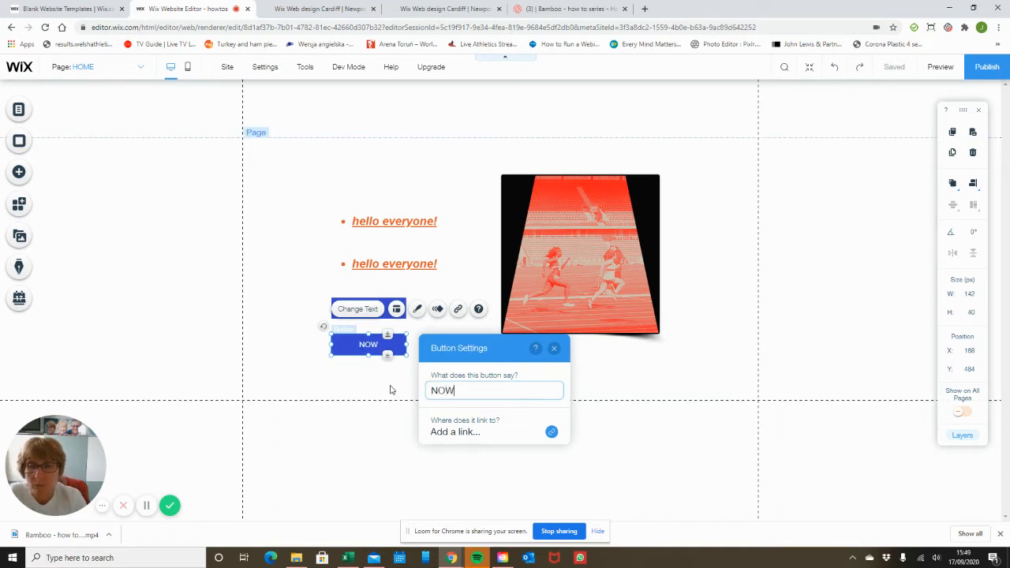
type(" BUY")
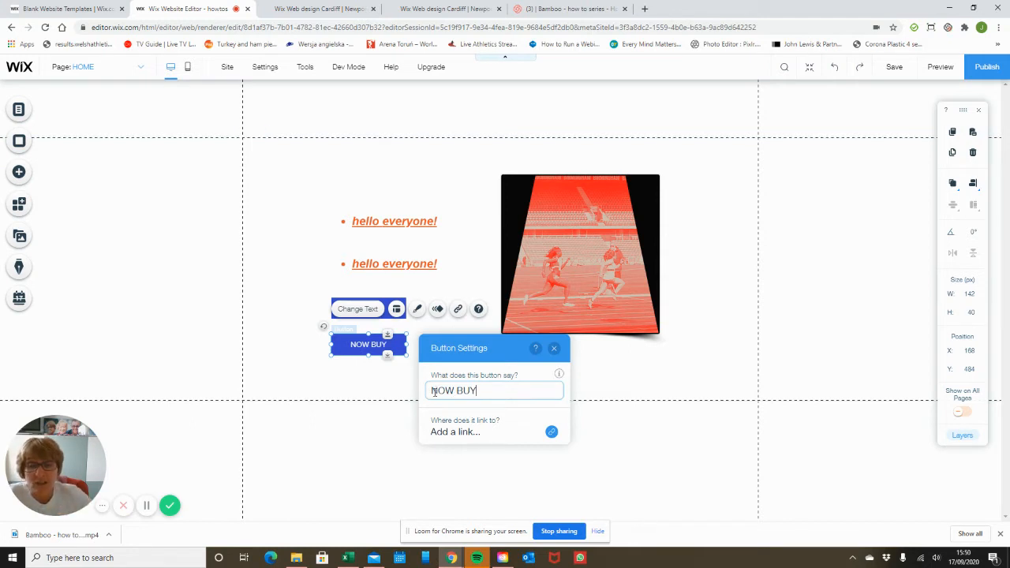
left_click(551, 433)
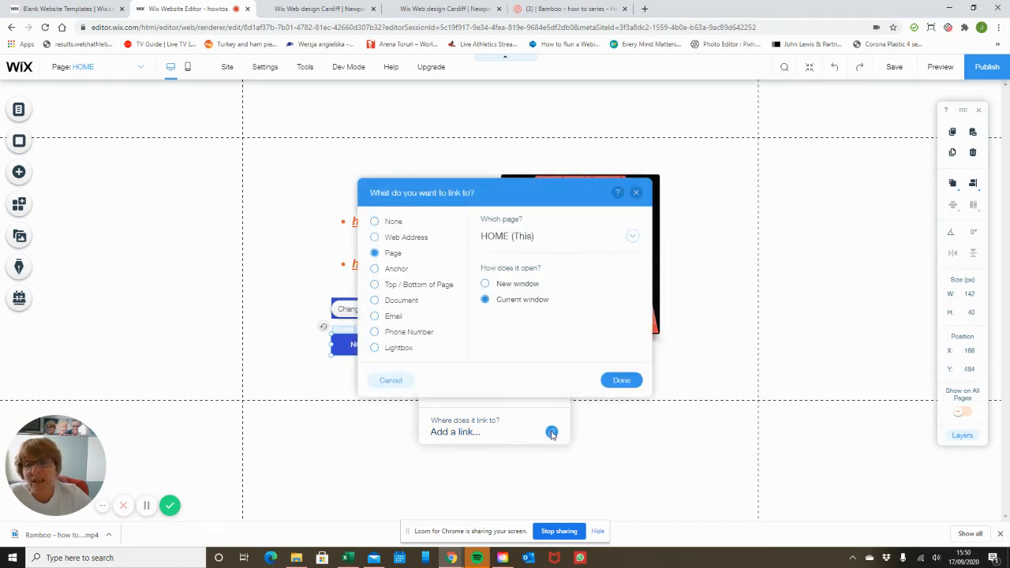
left_click(633, 239)
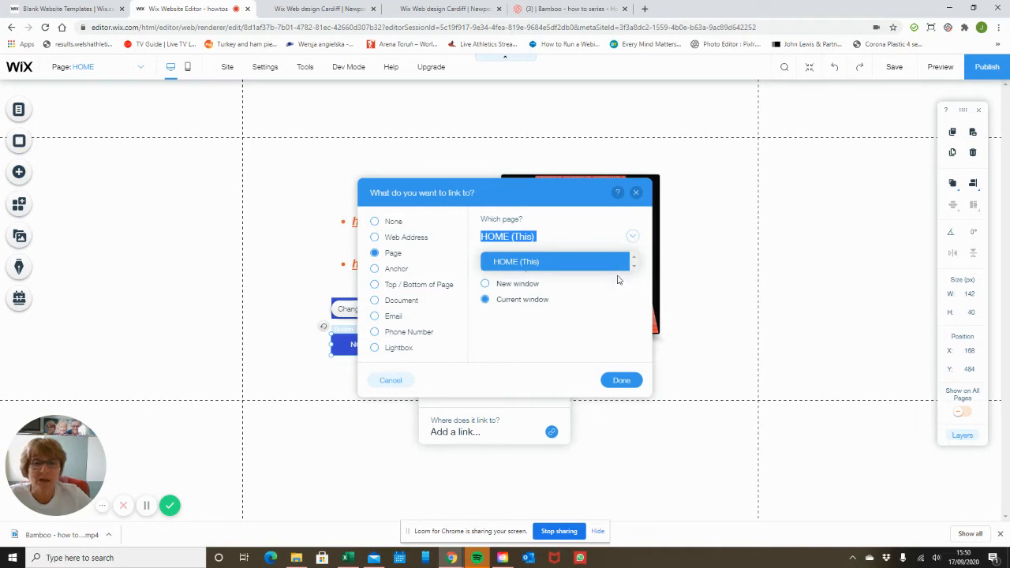
left_click(376, 239)
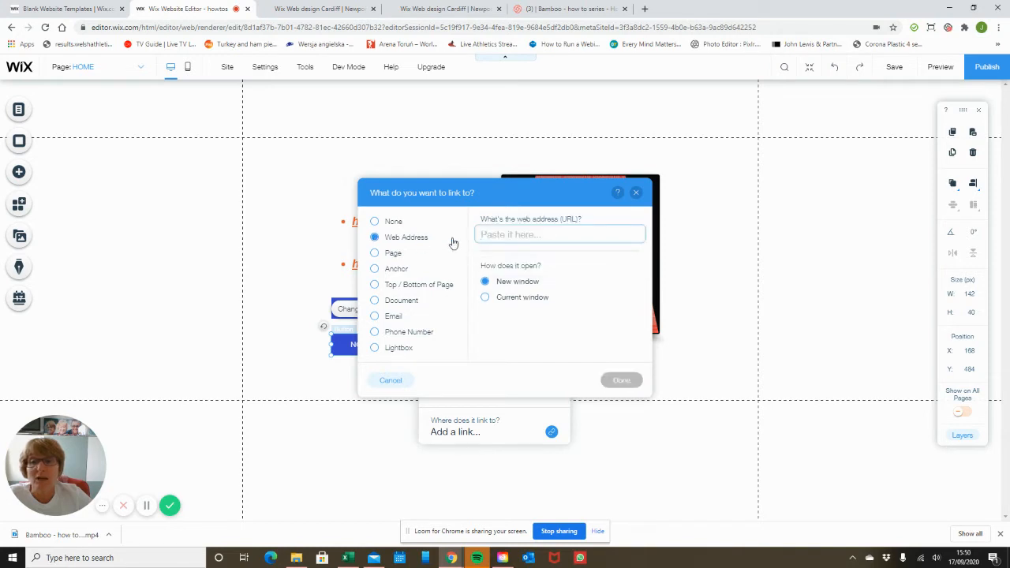
type("WW")
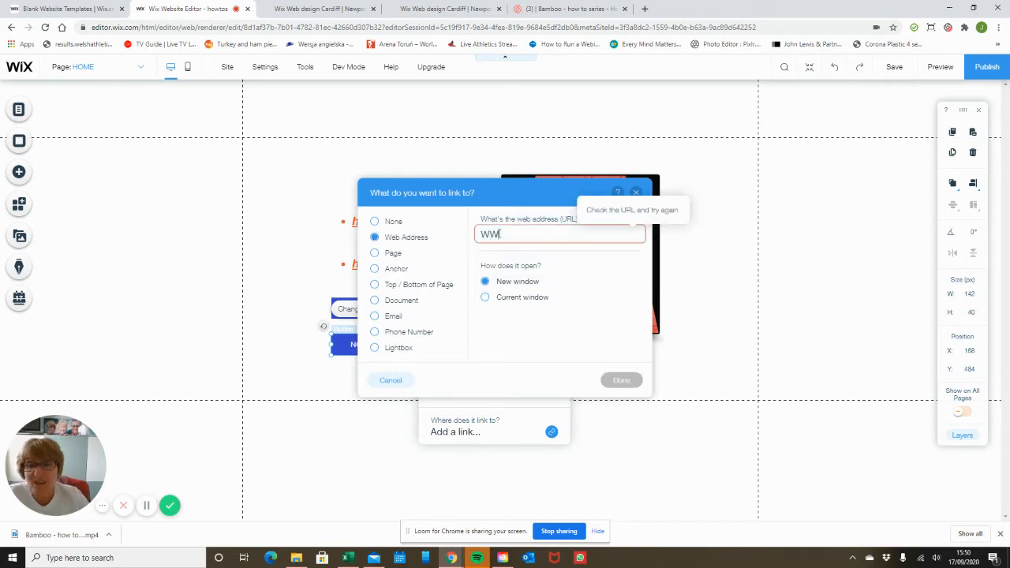
type("W.BA")
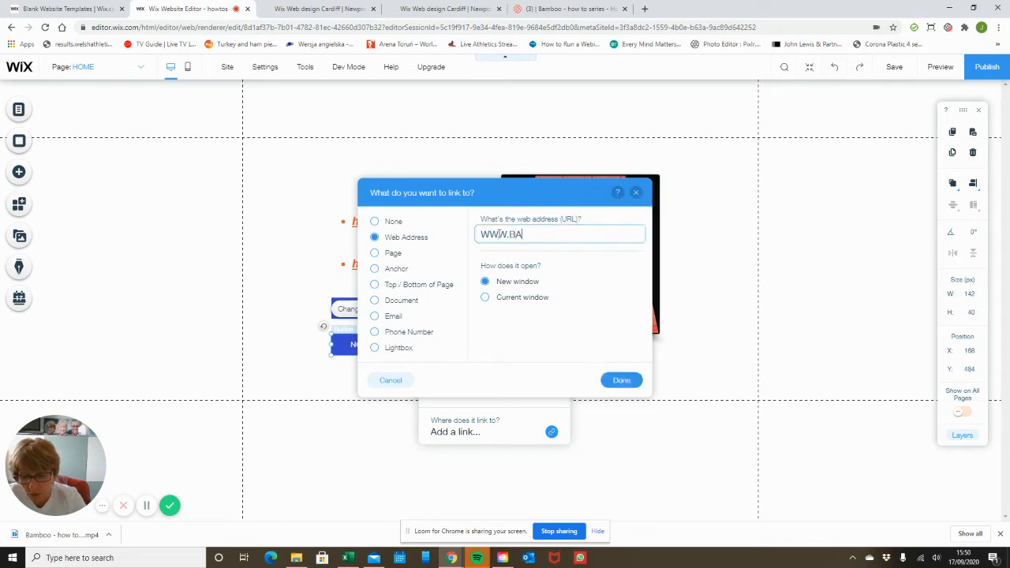
type("MBOO247")
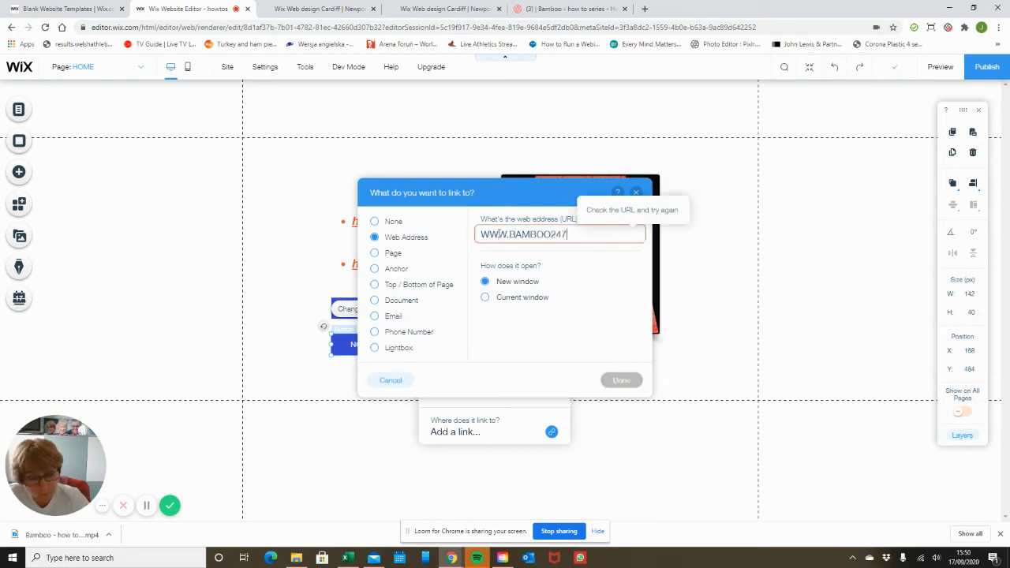
type(".CO.UK")
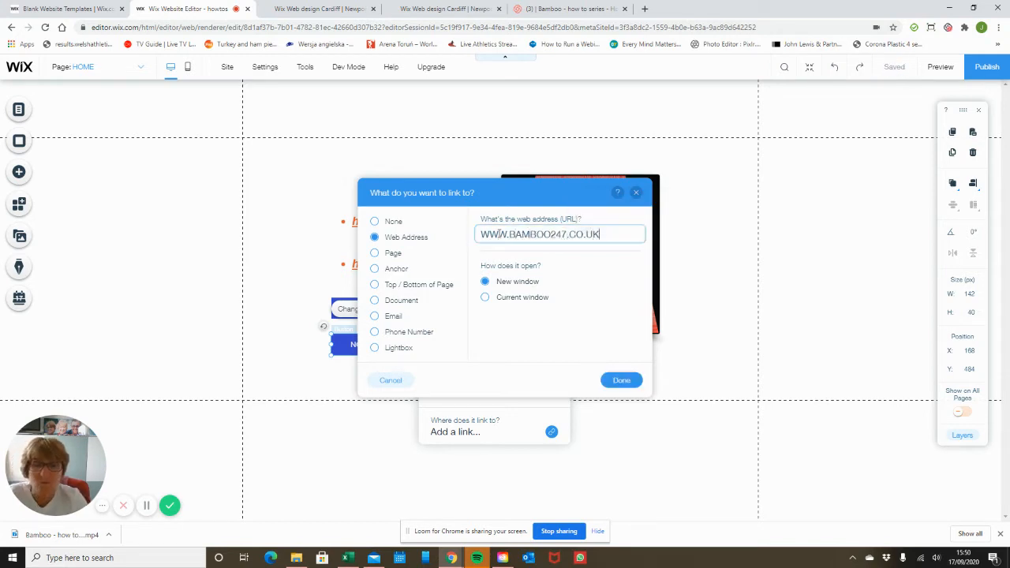
left_click(622, 380)
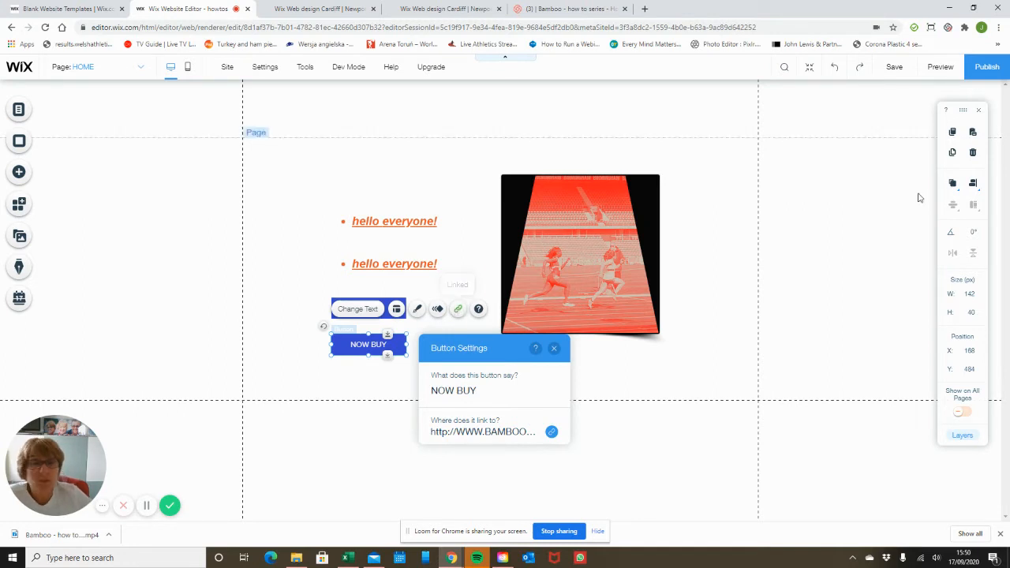
Preview the page, test that NOW BUY opens the bamboo247 site, then return to the editor
left_click(940, 66)
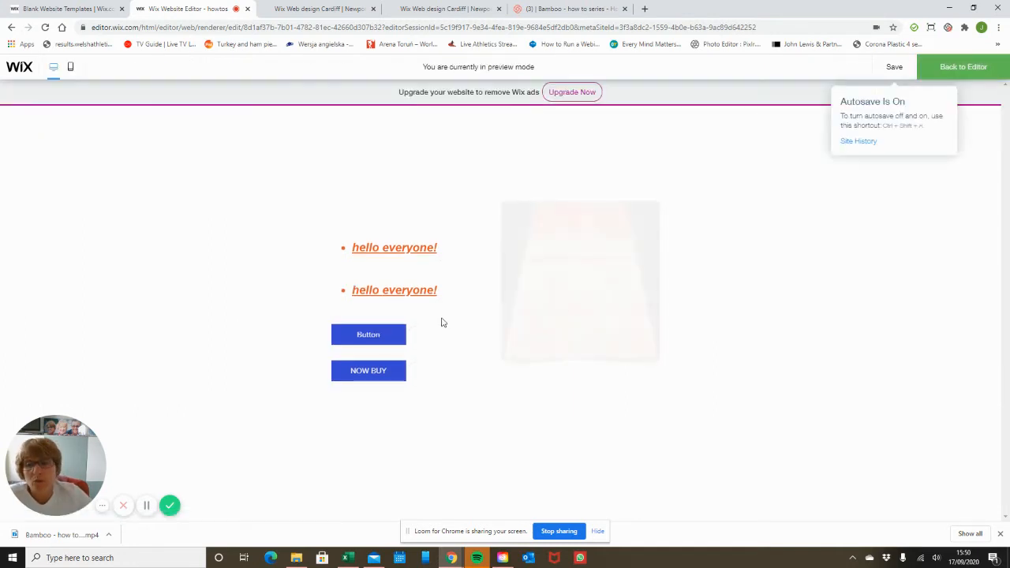
left_click(391, 371)
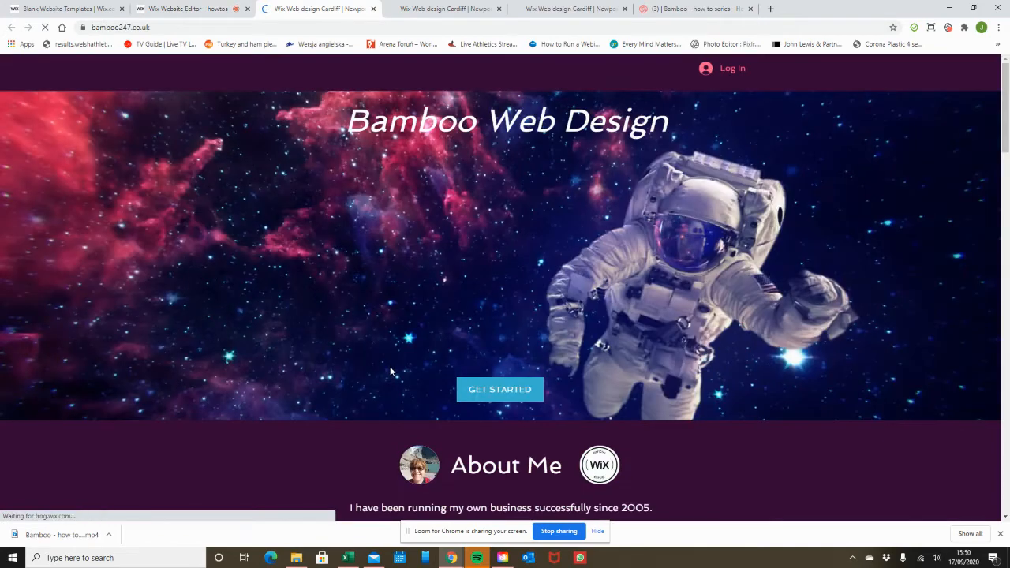
left_click(225, 6)
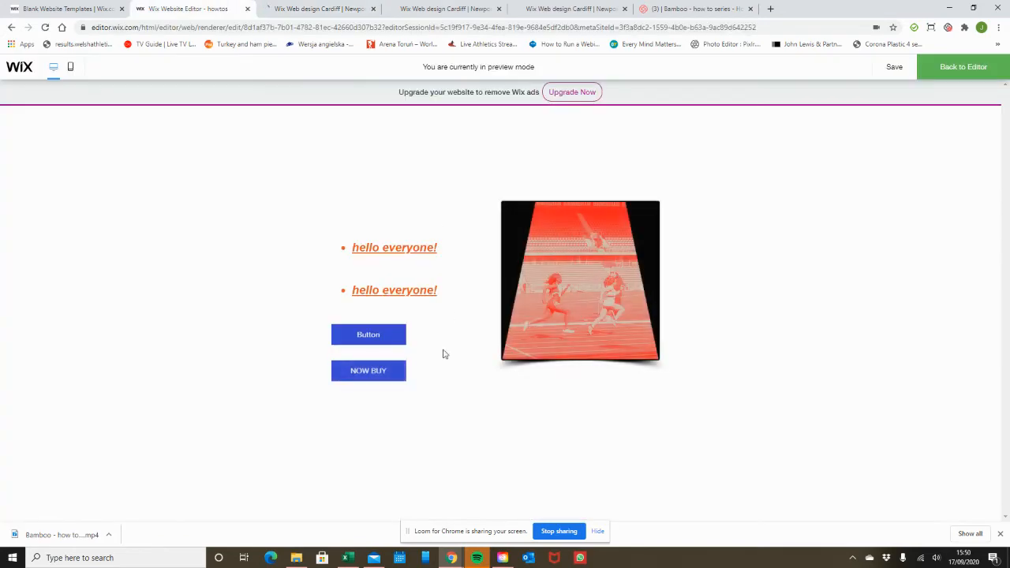
left_click(953, 69)
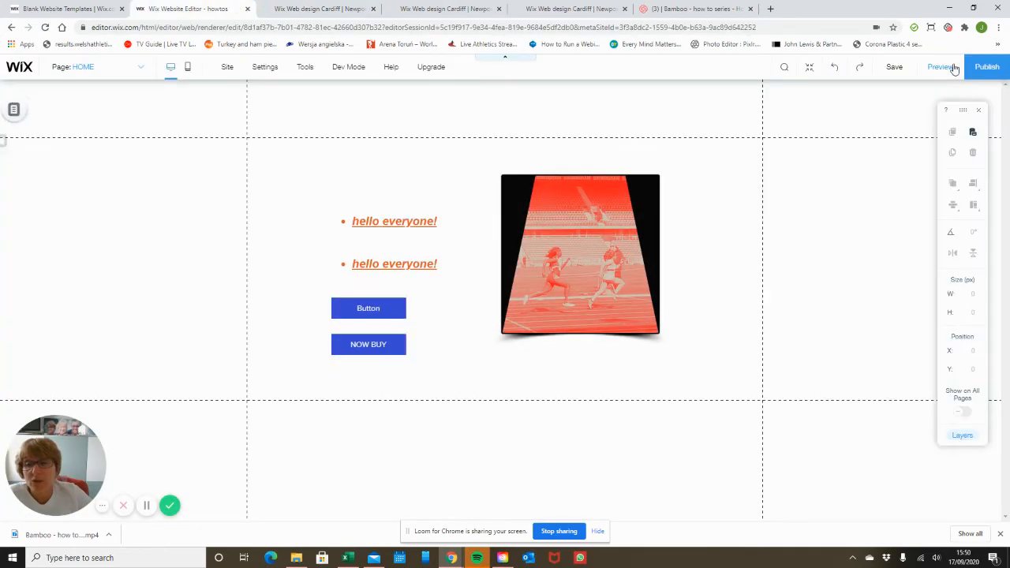
left_click(390, 342)
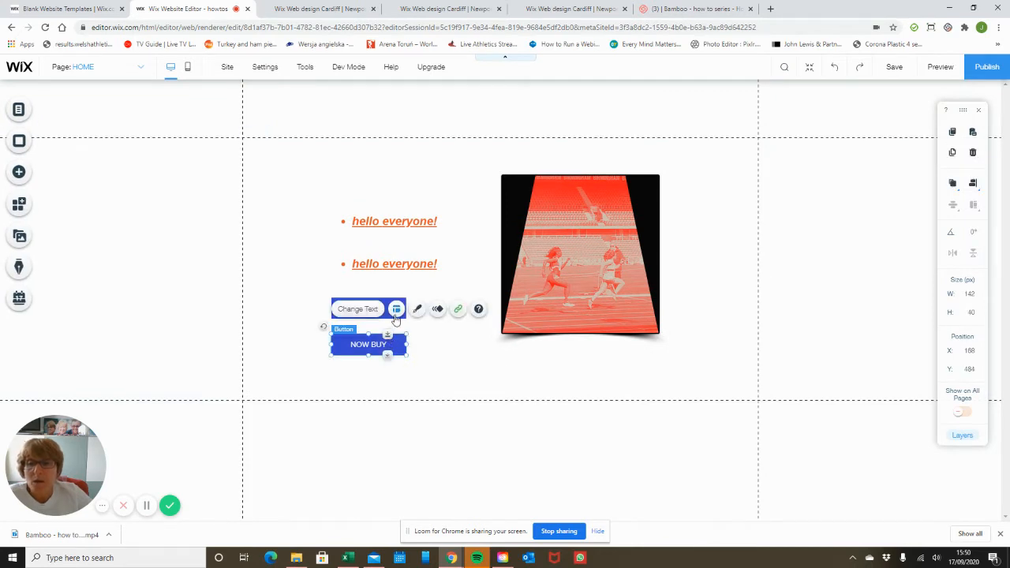
left_click(396, 309)
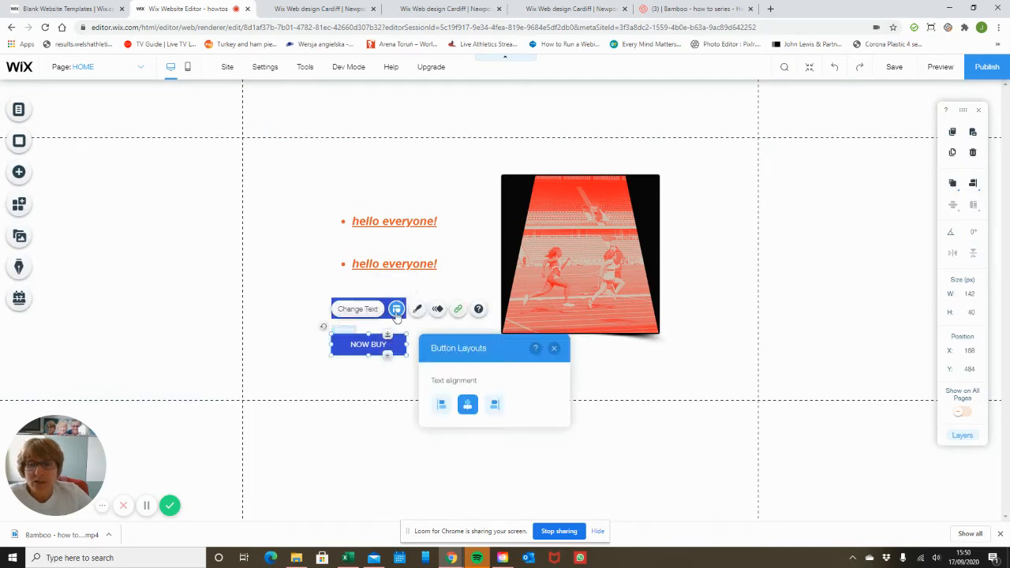
left_click(440, 406)
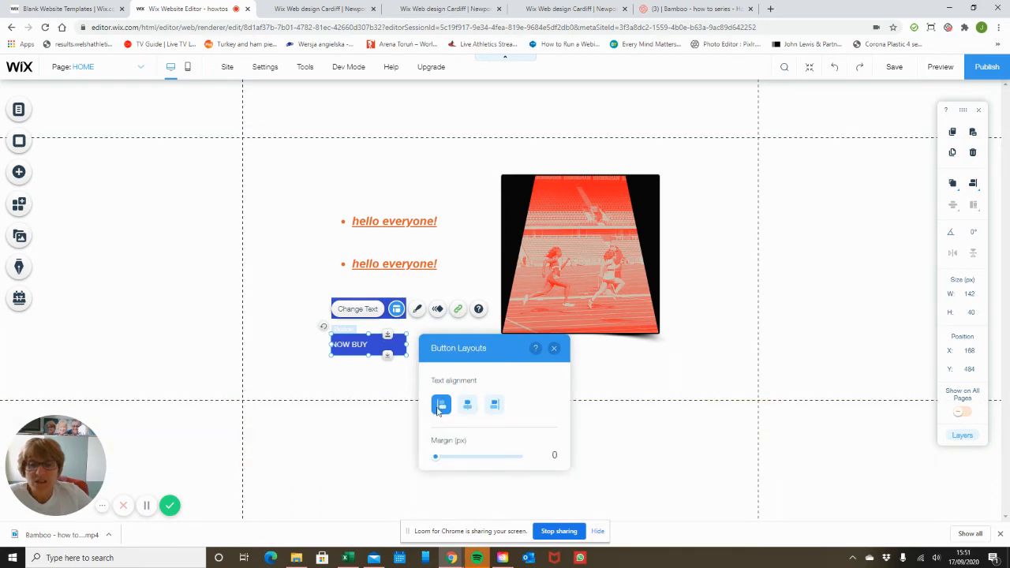
left_click(494, 406)
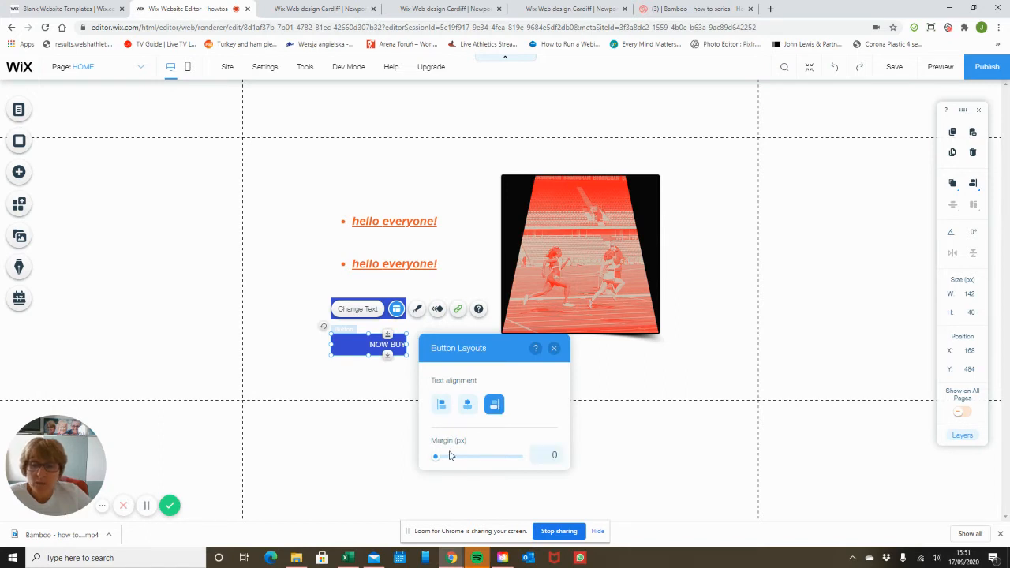
left_click(649, 382)
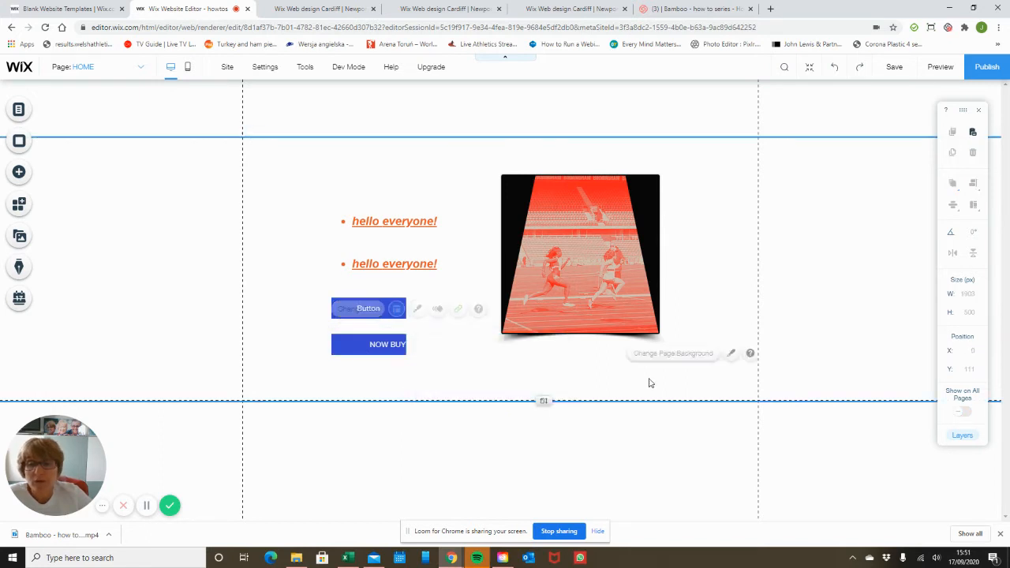
left_click(394, 343)
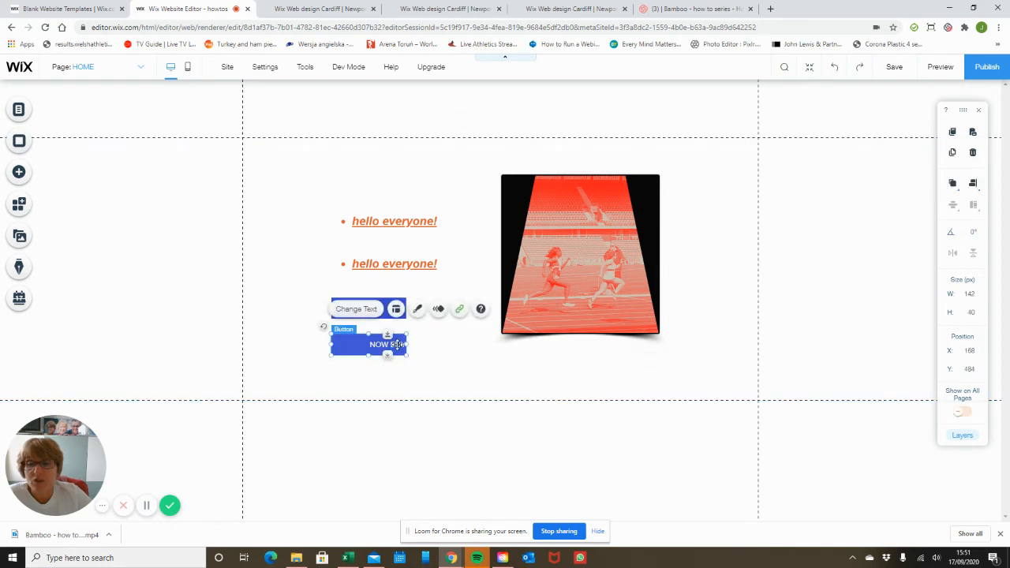
left_click(396, 309)
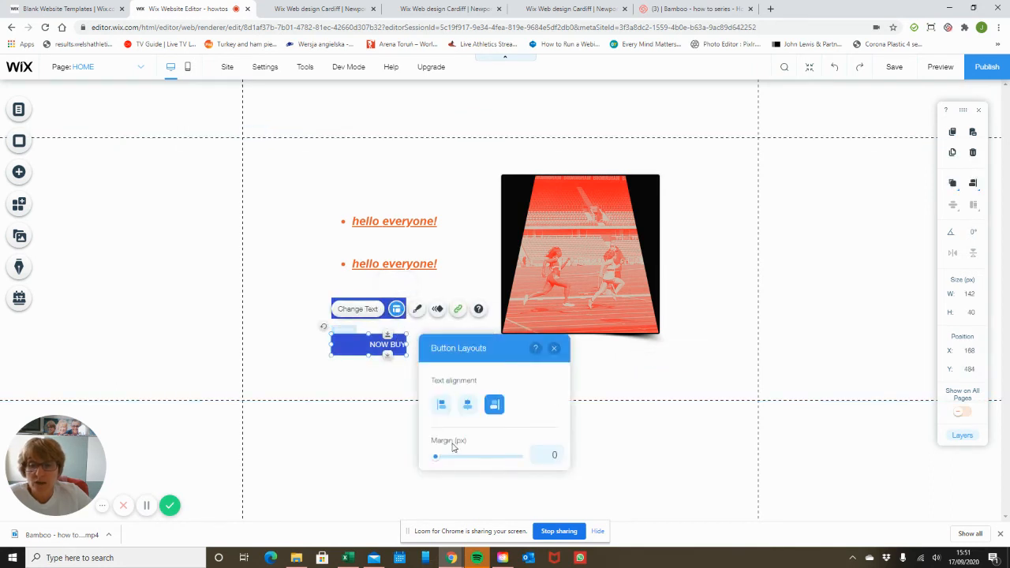
left_click(550, 457)
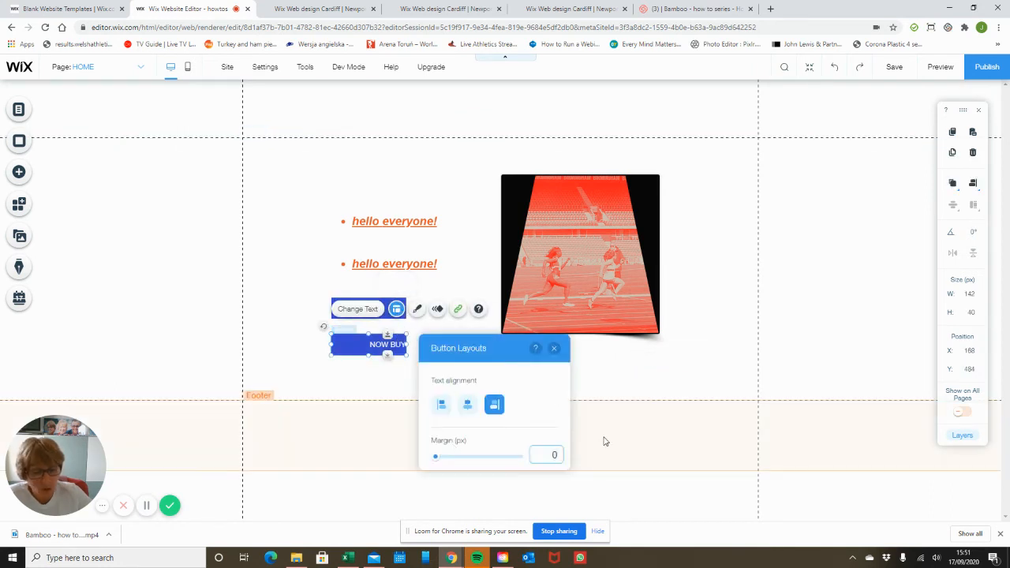
type("20")
key("Return")
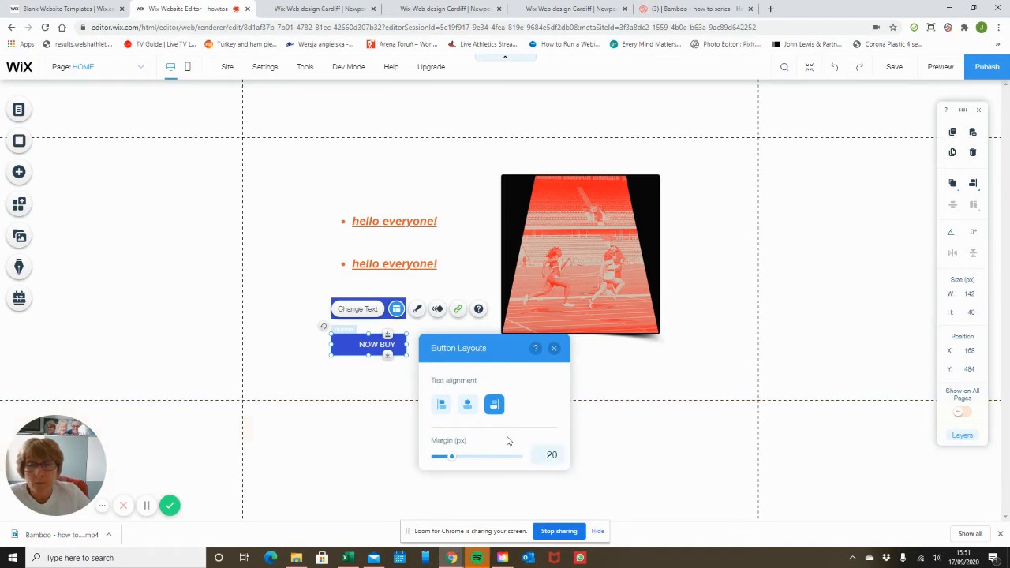
left_click(467, 406)
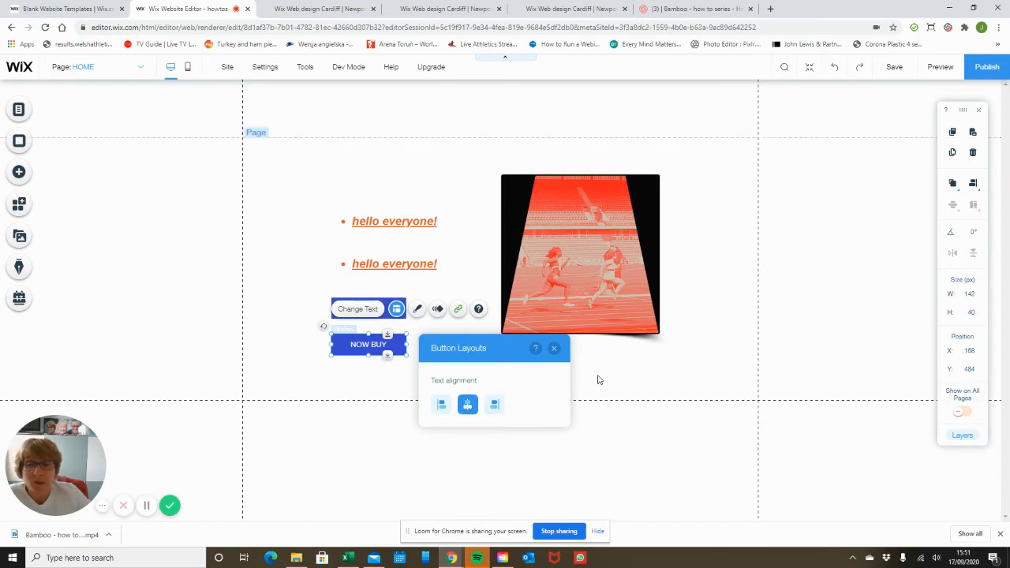
left_click(554, 350)
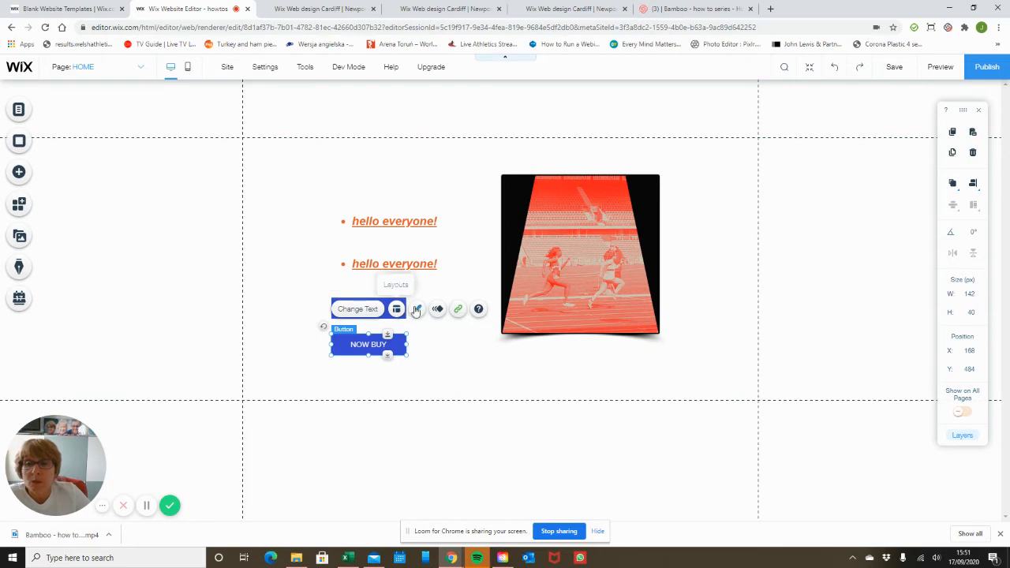
left_click(418, 309)
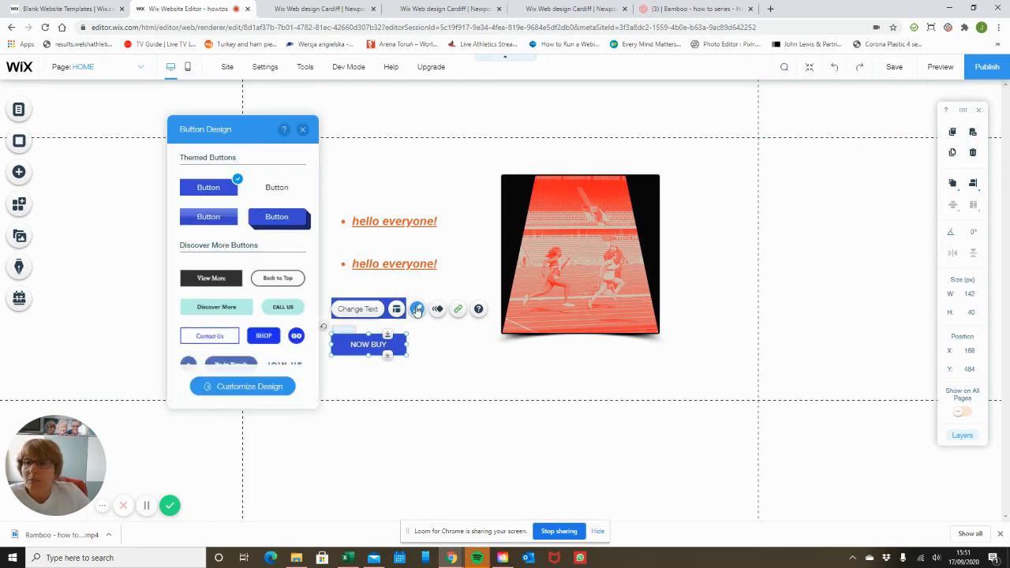
left_click(468, 356)
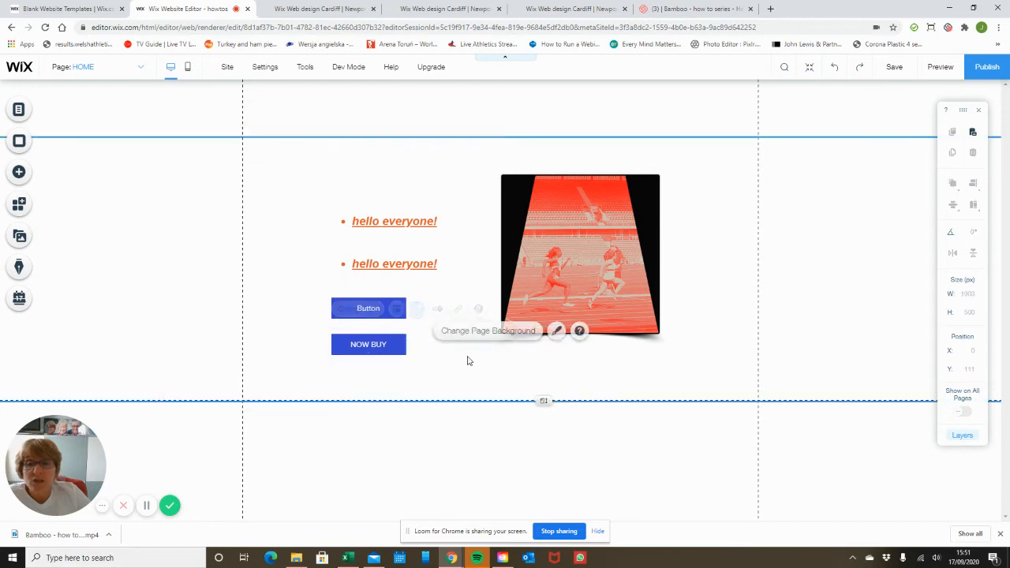
left_click(939, 67)
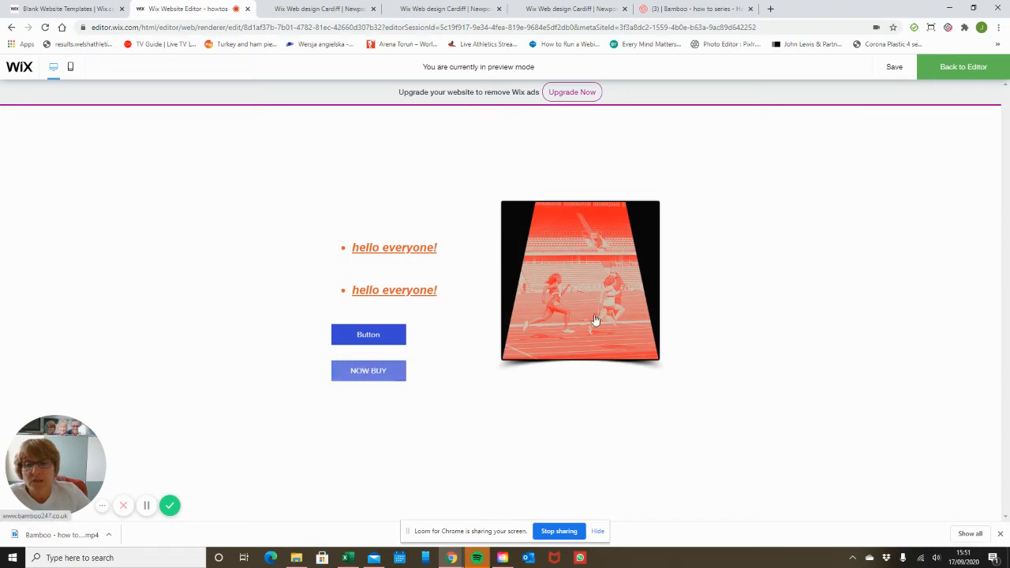
left_click(953, 69)
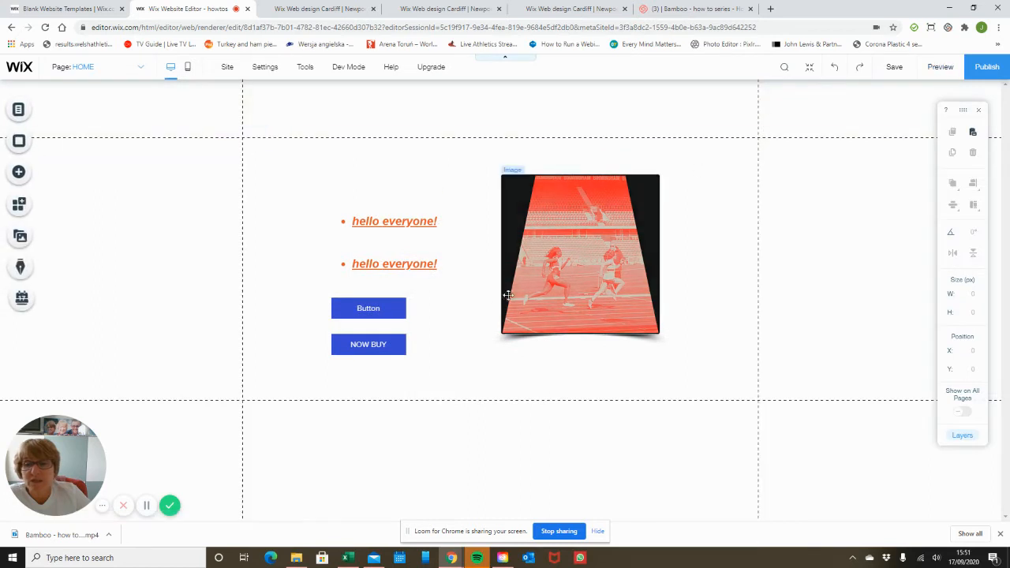
left_click(386, 340)
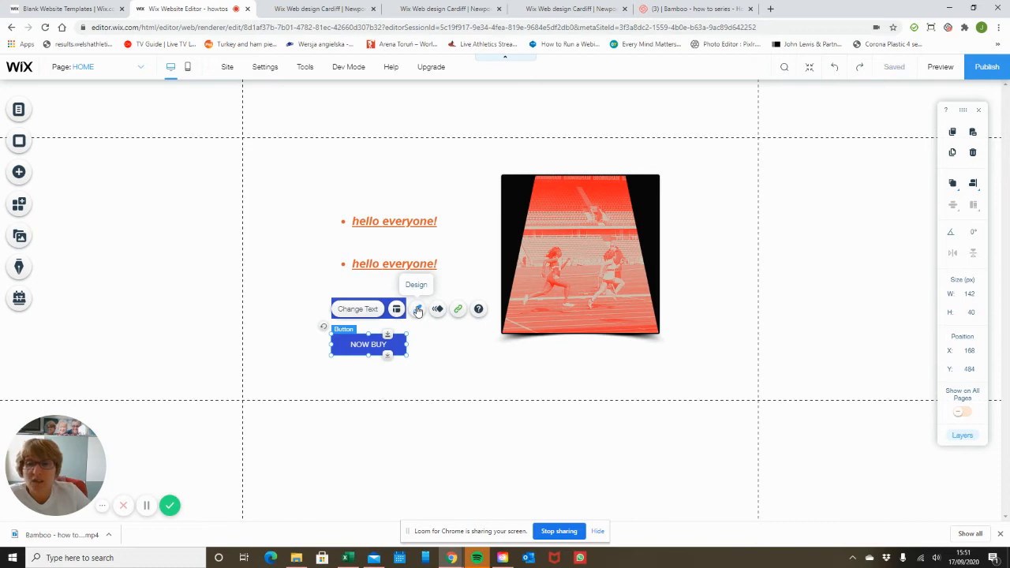
Try several preset designs on NOW BUY, including the arrow shape, then settle on the first plain rectangular preset
left_click(418, 309)
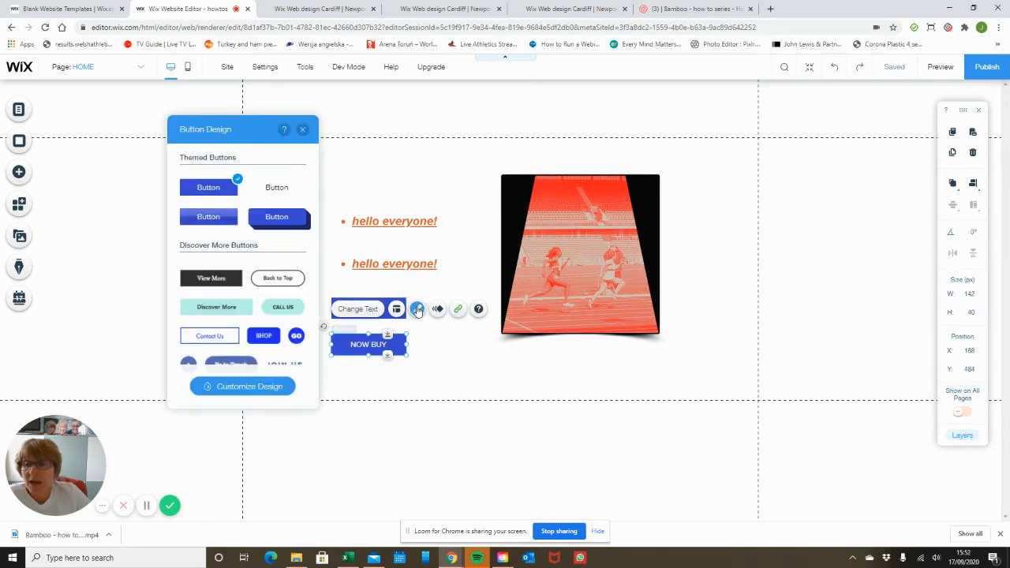
left_click(248, 387)
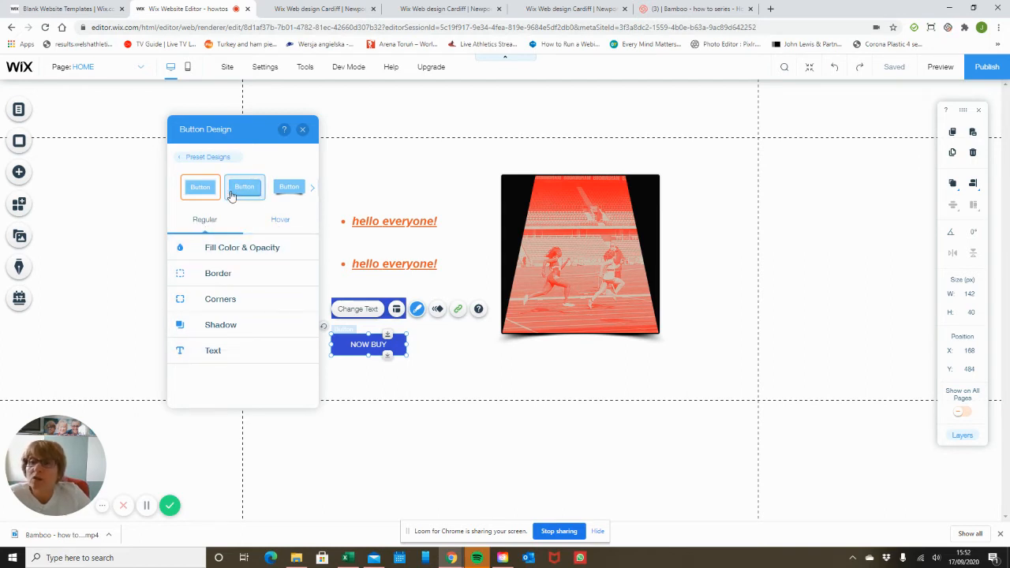
left_click(294, 189)
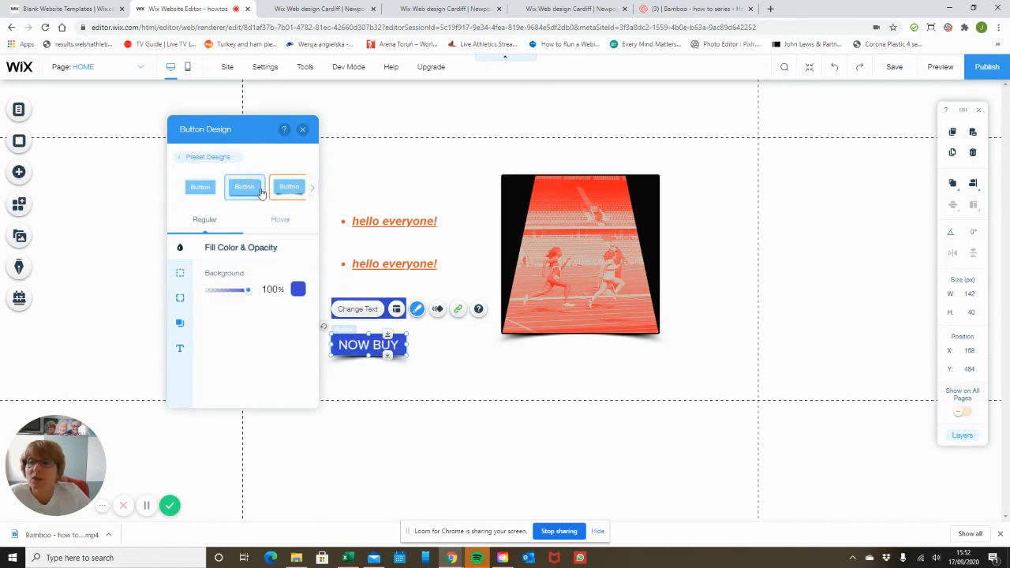
left_click(248, 190)
left_click(203, 193)
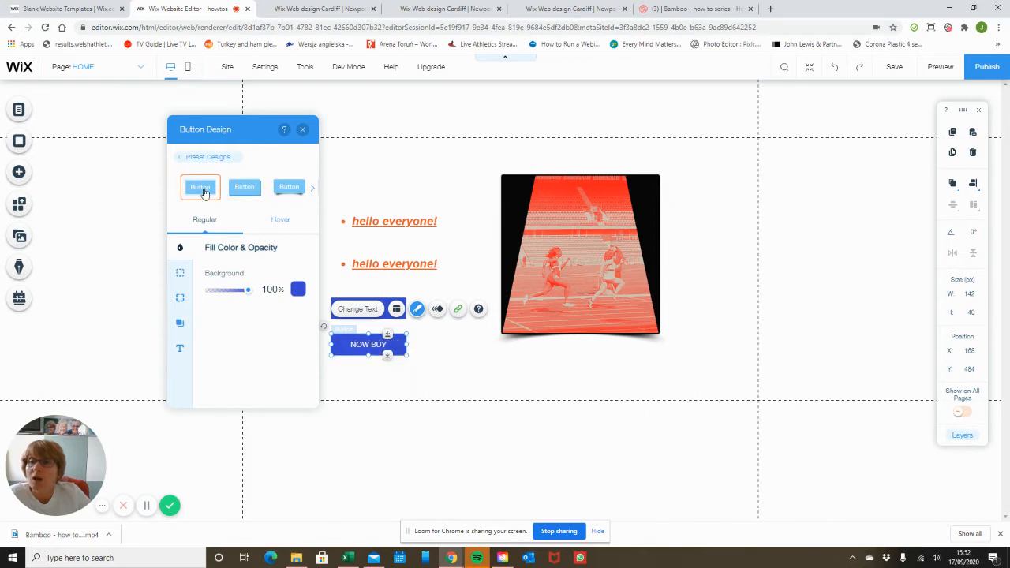
left_click(311, 187)
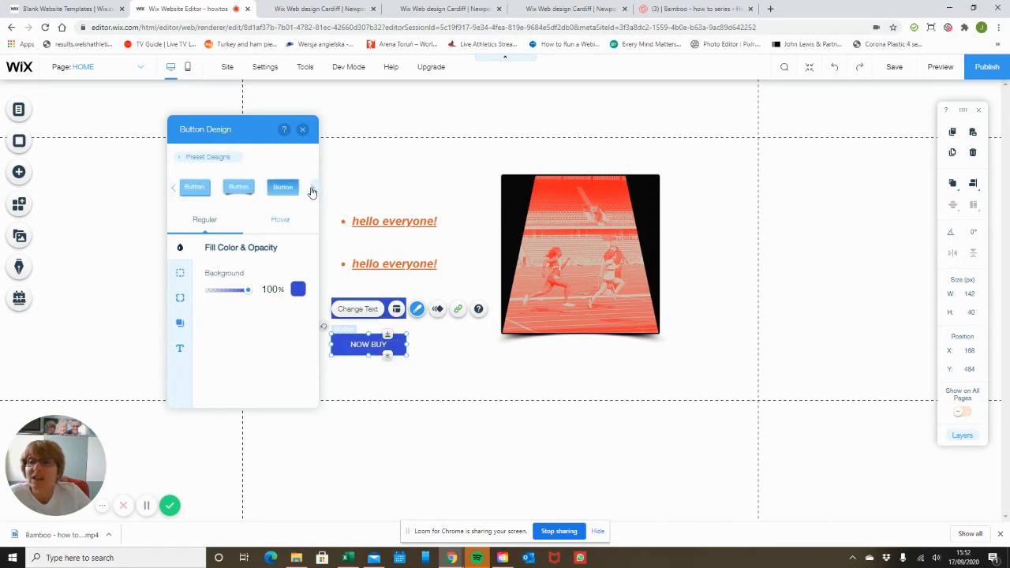
left_click(312, 191)
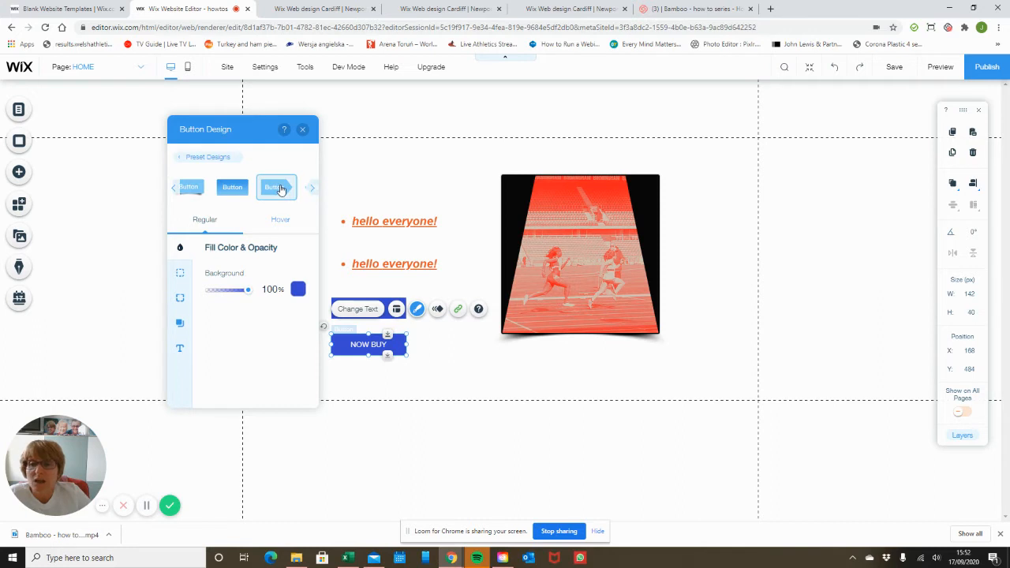
left_click(278, 188)
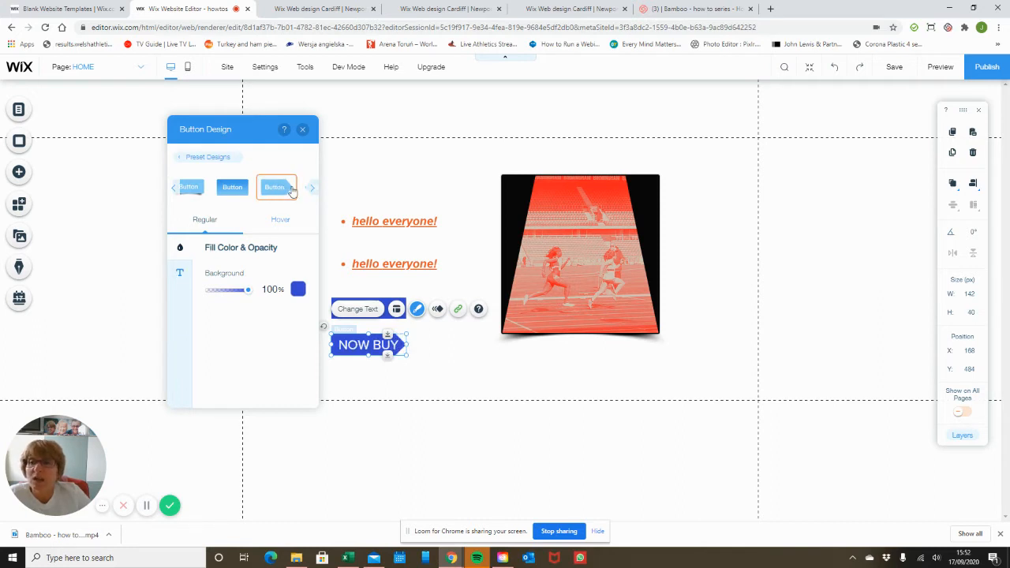
left_click(177, 190)
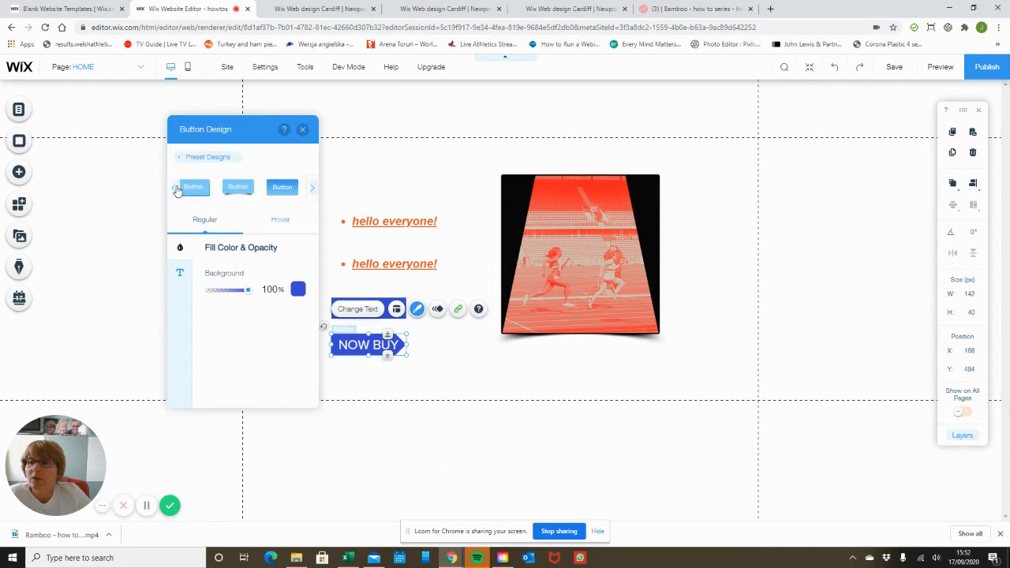
left_click(177, 190)
left_click(194, 188)
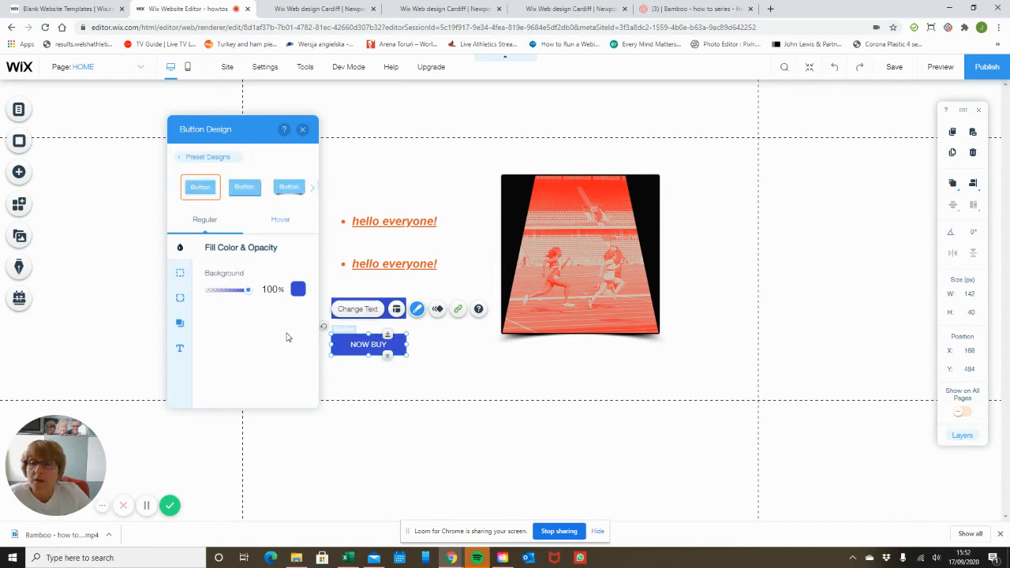
Set NOW BUY's regular background colour to orange #ED5829
left_click(299, 290)
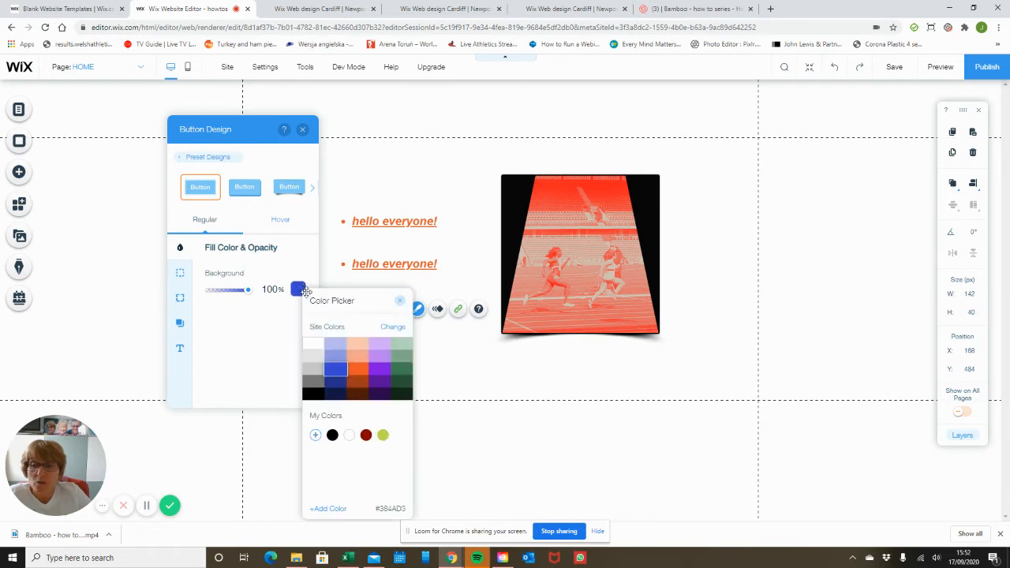
left_click(361, 372)
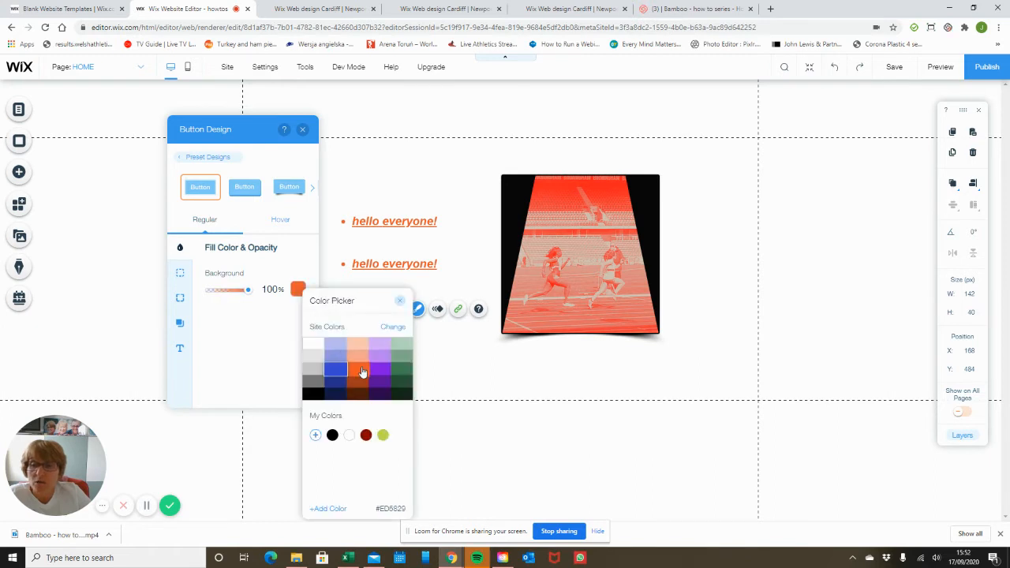
left_click(400, 301)
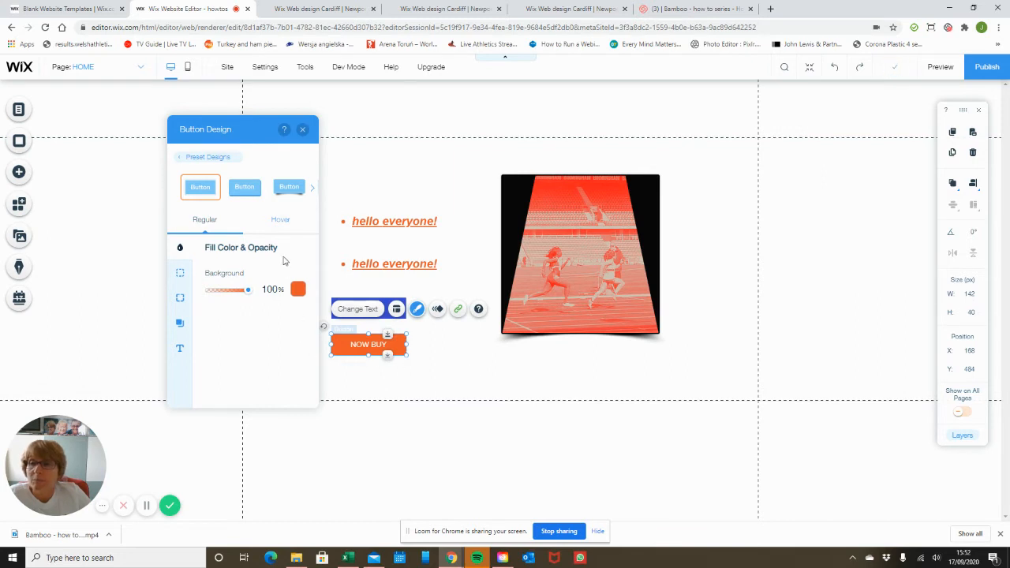
Set the hover background to light peach #F9C5B4 and close the Button Design panel
left_click(279, 221)
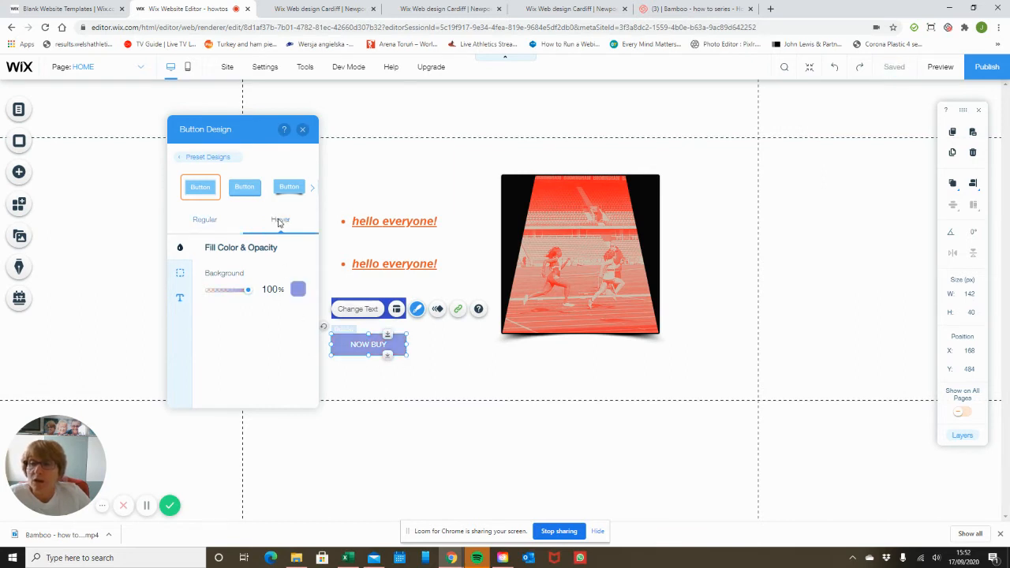
left_click(298, 290)
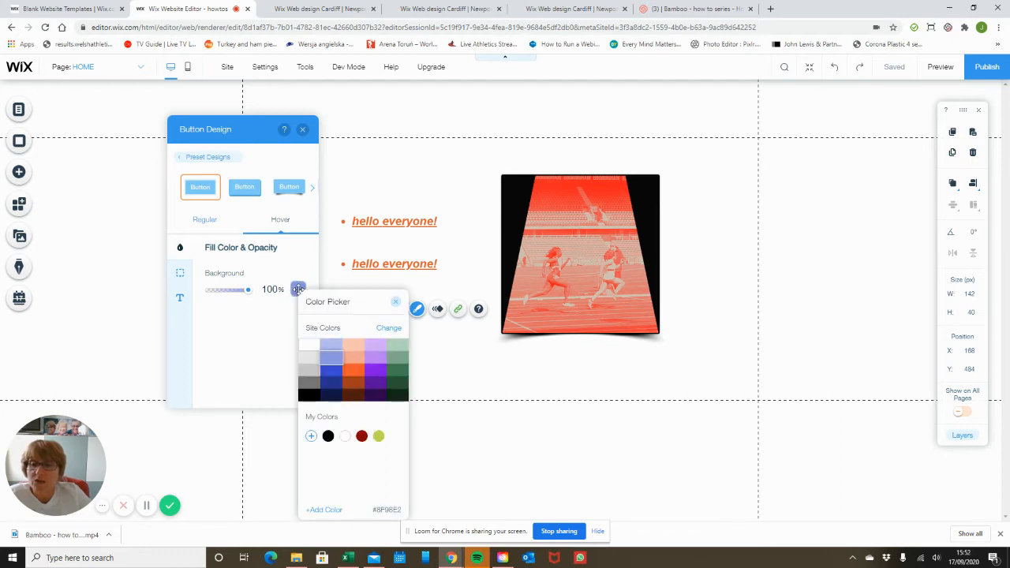
left_click(353, 360)
left_click(356, 348)
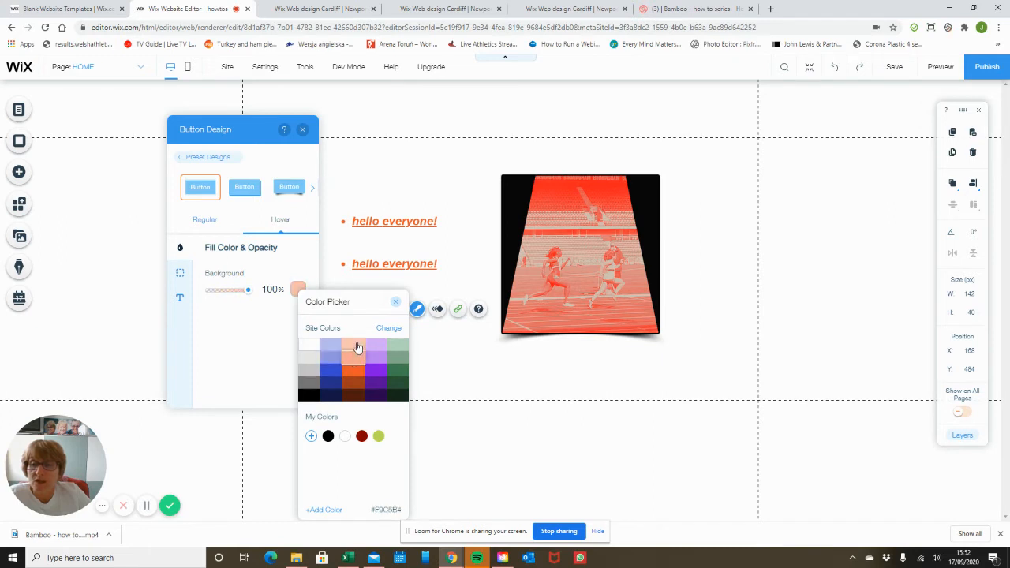
left_click(395, 302)
left_click(302, 130)
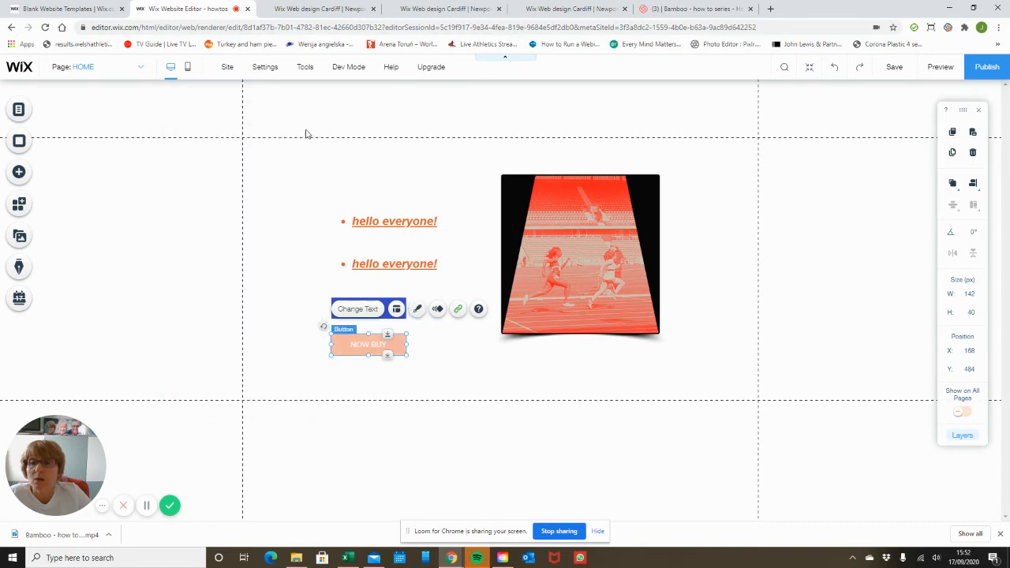
Preview the orange NOW BUY button, then reselect it and reopen Customize Design
left_click(956, 70)
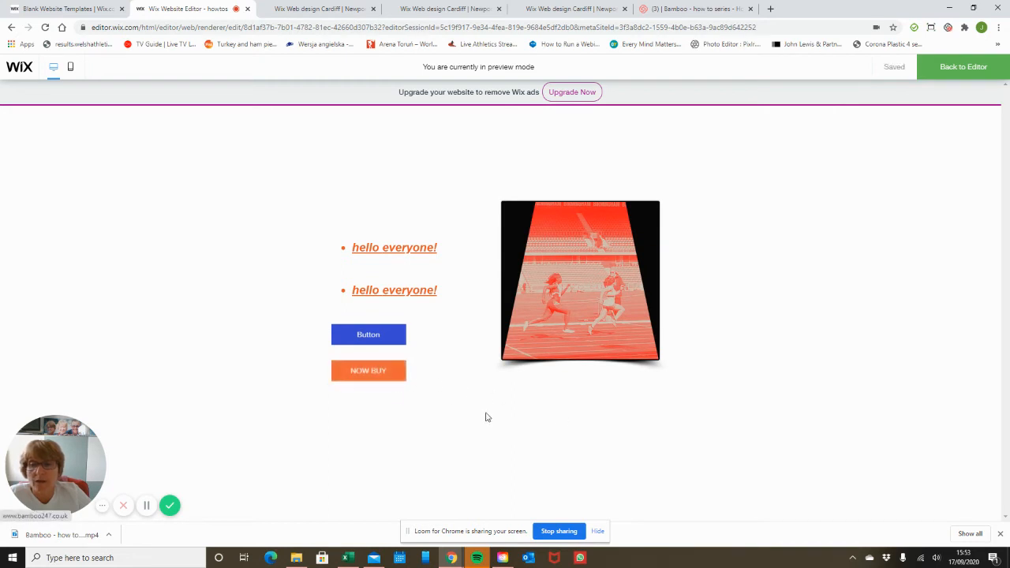
left_click(951, 71)
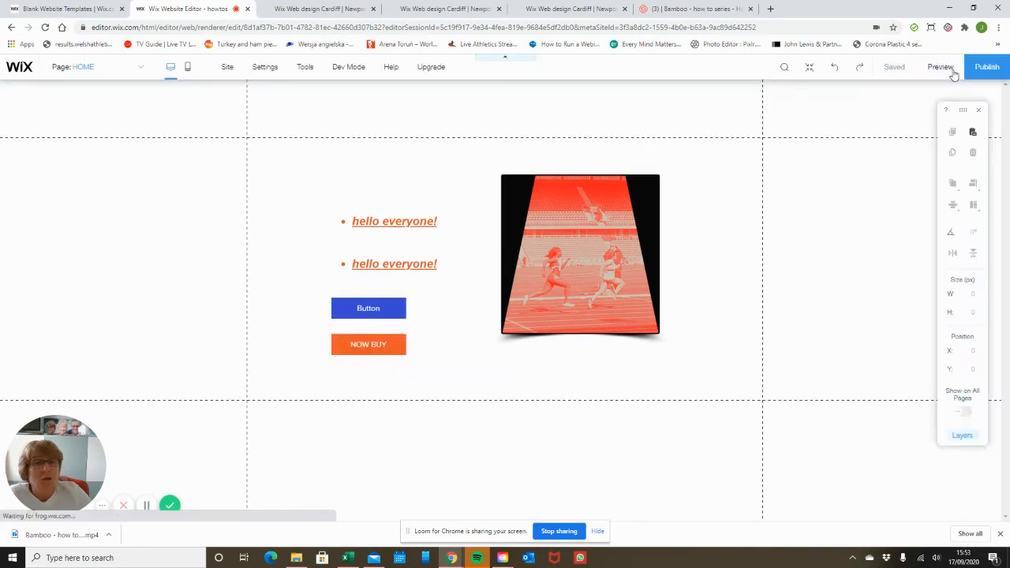
left_click(357, 351)
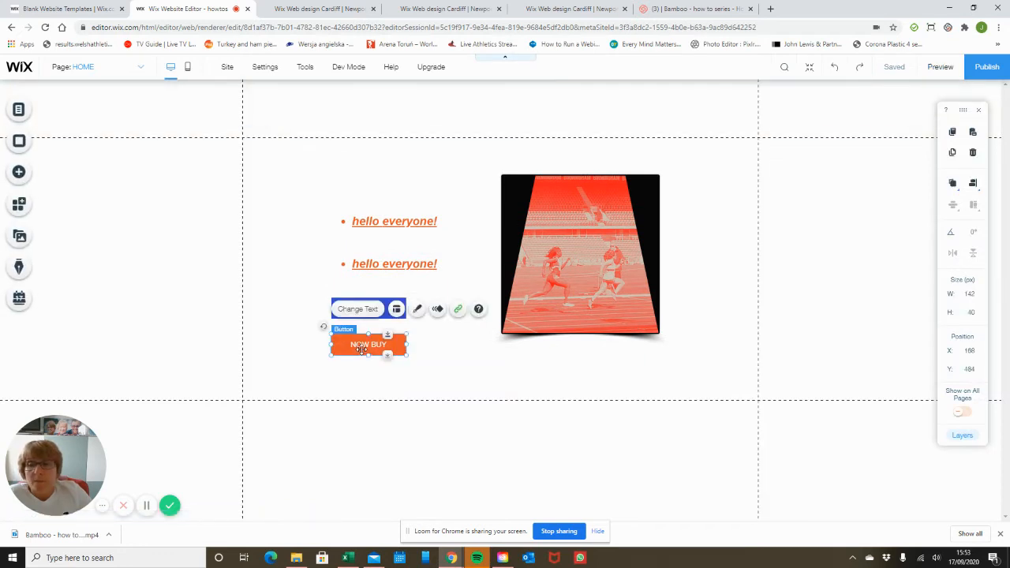
left_click(417, 309)
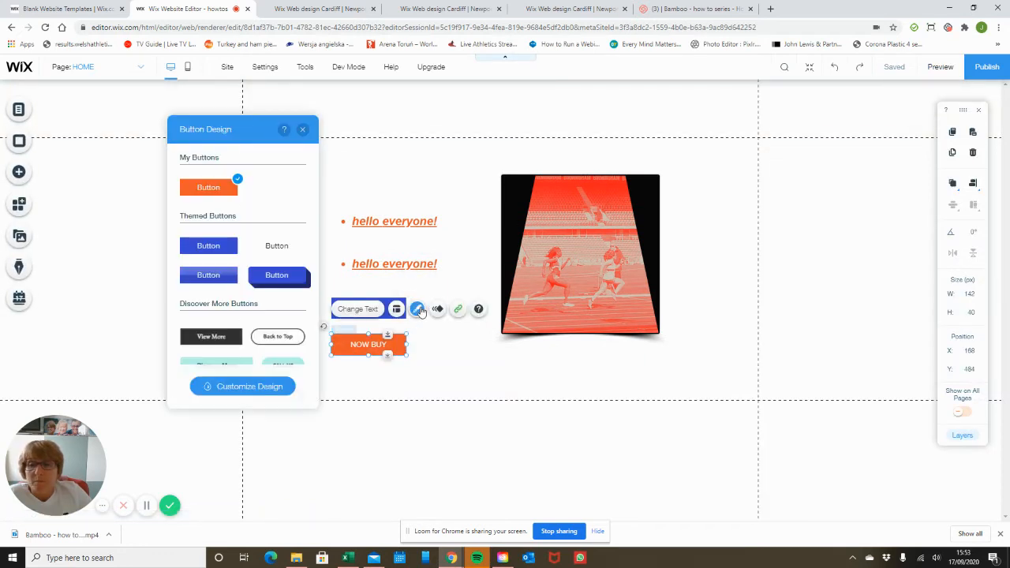
left_click(270, 387)
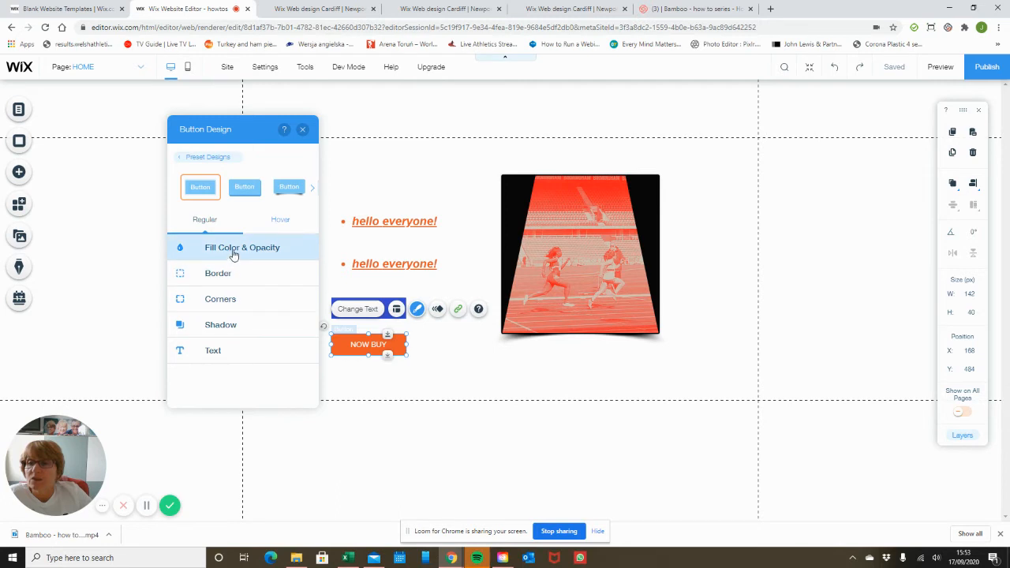
Give NOW BUY a 1 px orange #ED5829 border, then check the hover state
left_click(233, 251)
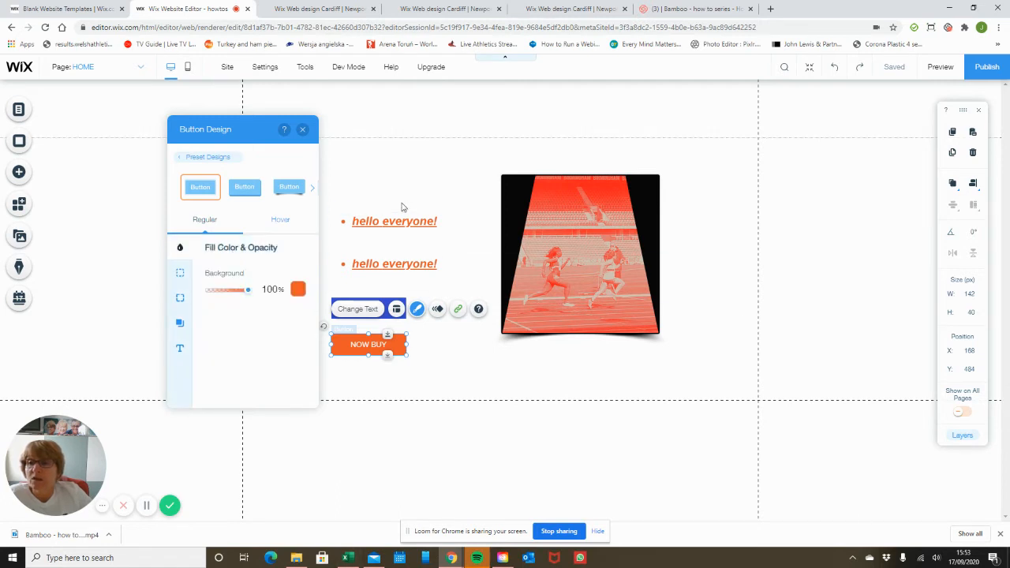
left_click(287, 223)
left_click(201, 221)
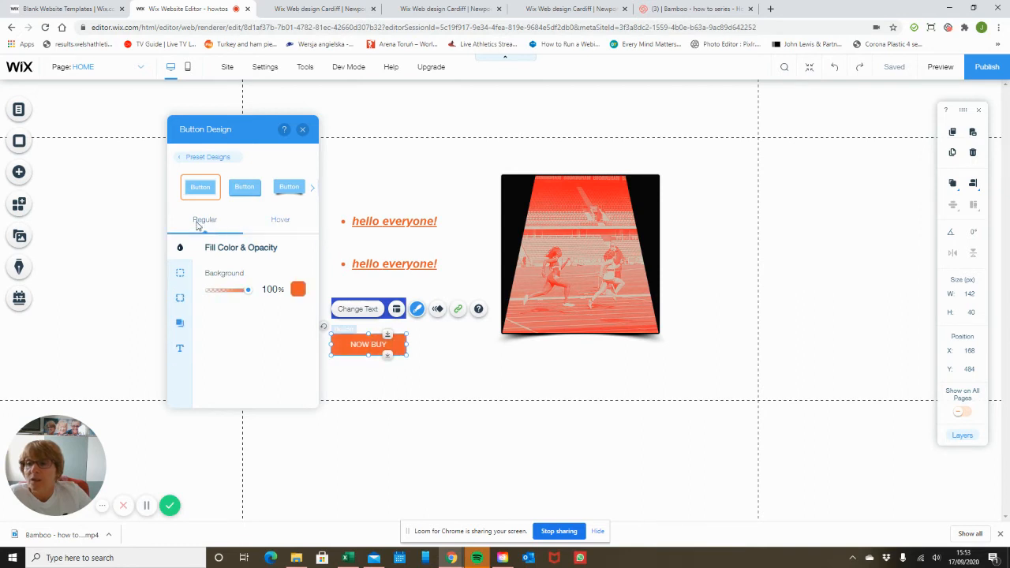
left_click(180, 273)
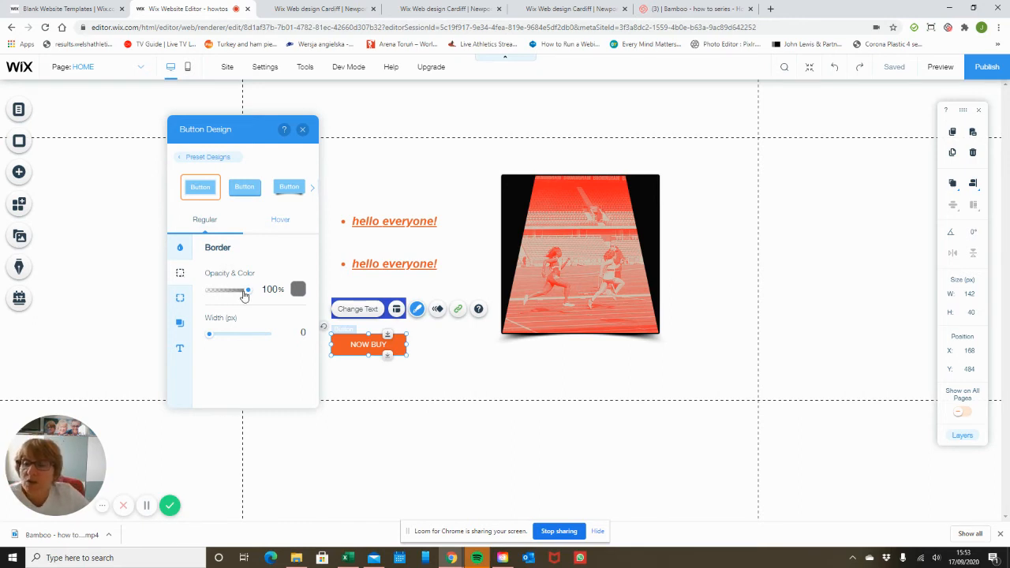
mouse_move(244, 292)
left_mouse_down()
mouse_move(203, 292)
mouse_move(264, 291)
left_mouse_up()
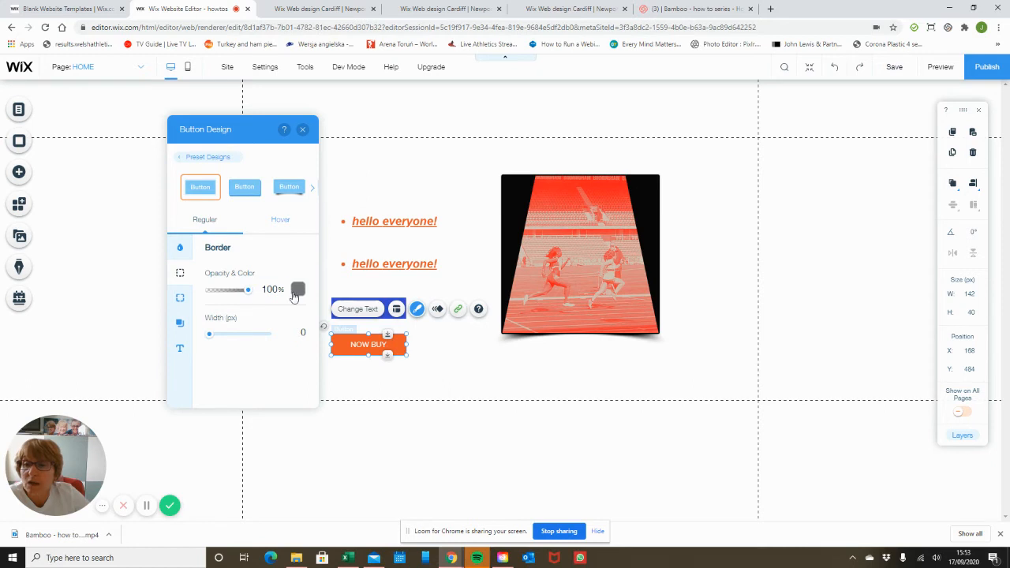
left_click(298, 290)
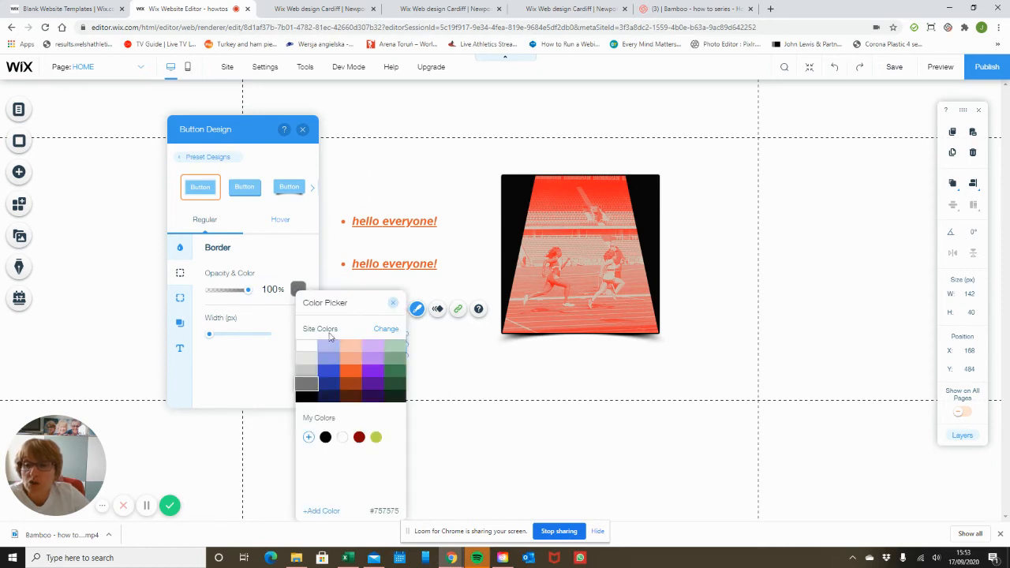
left_click(352, 374)
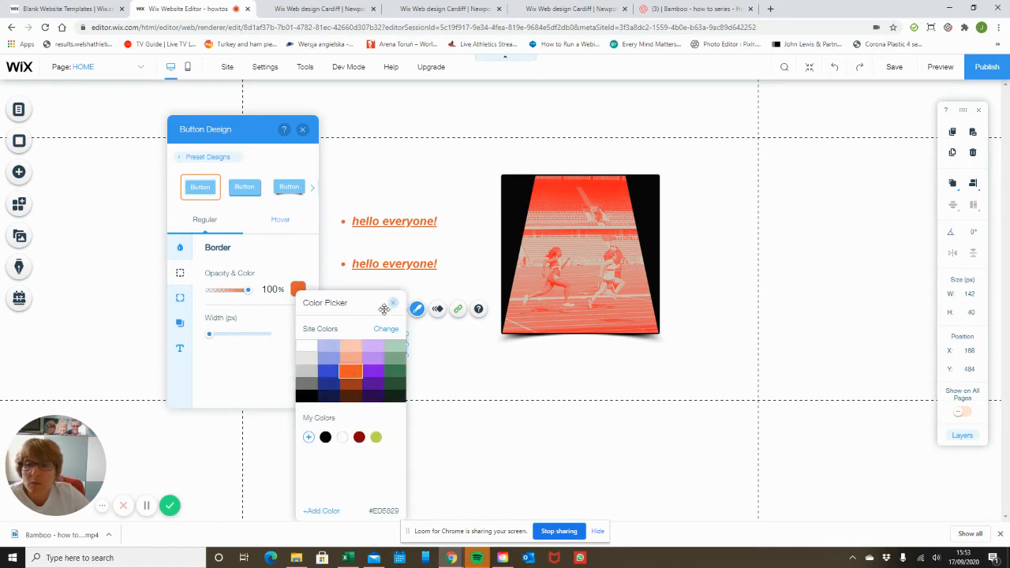
left_click(393, 303)
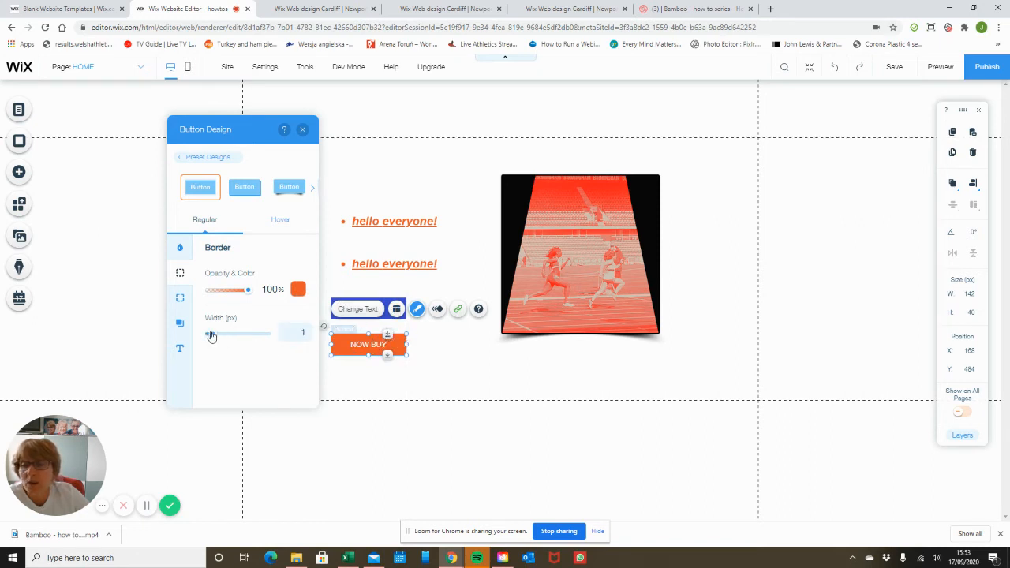
left_click(280, 227)
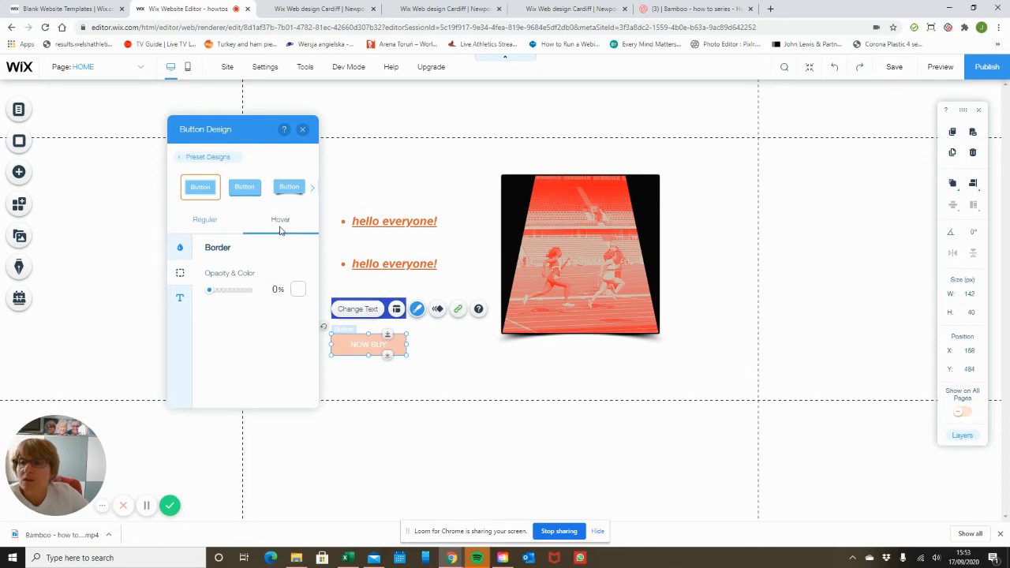
Set a 5 px radius on all NOW BUY corners, then reselect the button
left_click(207, 228)
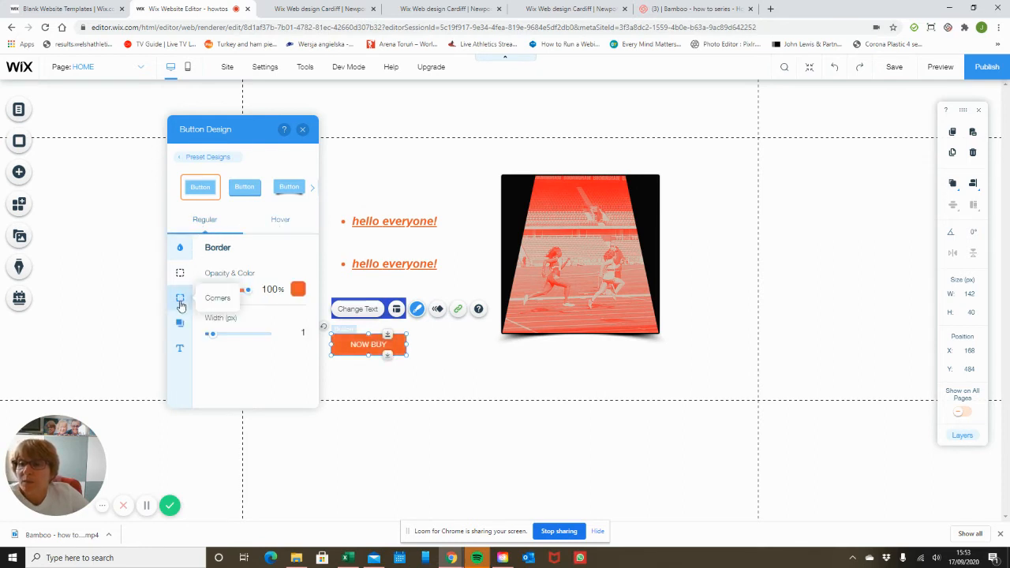
left_click(180, 300)
left_click(221, 289)
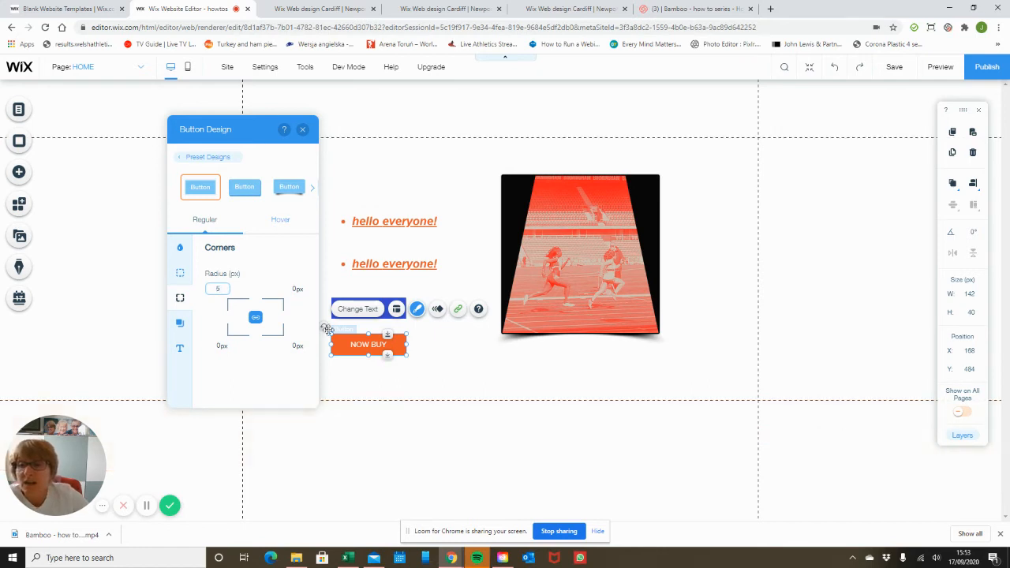
left_click(301, 251)
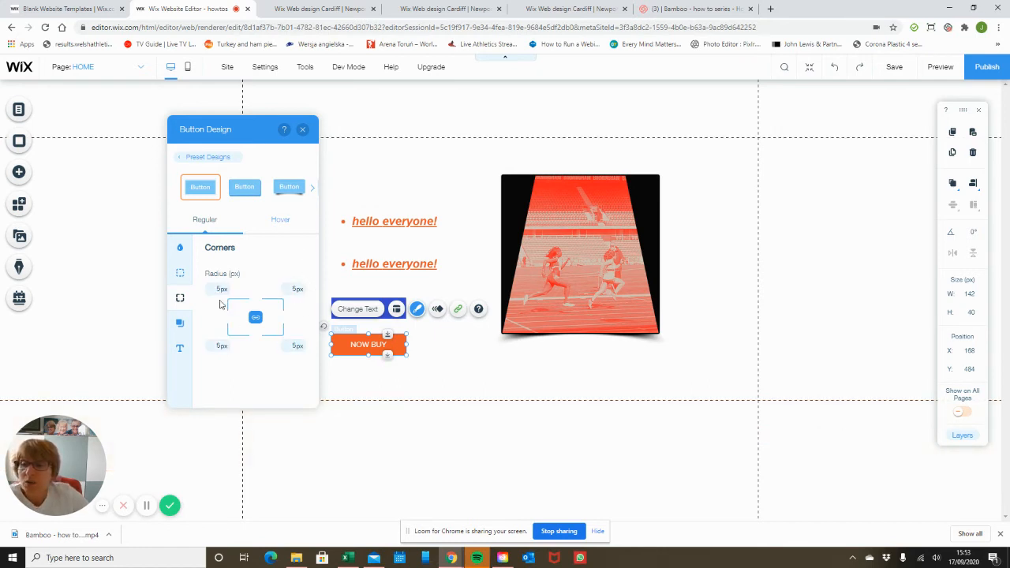
left_click(485, 367)
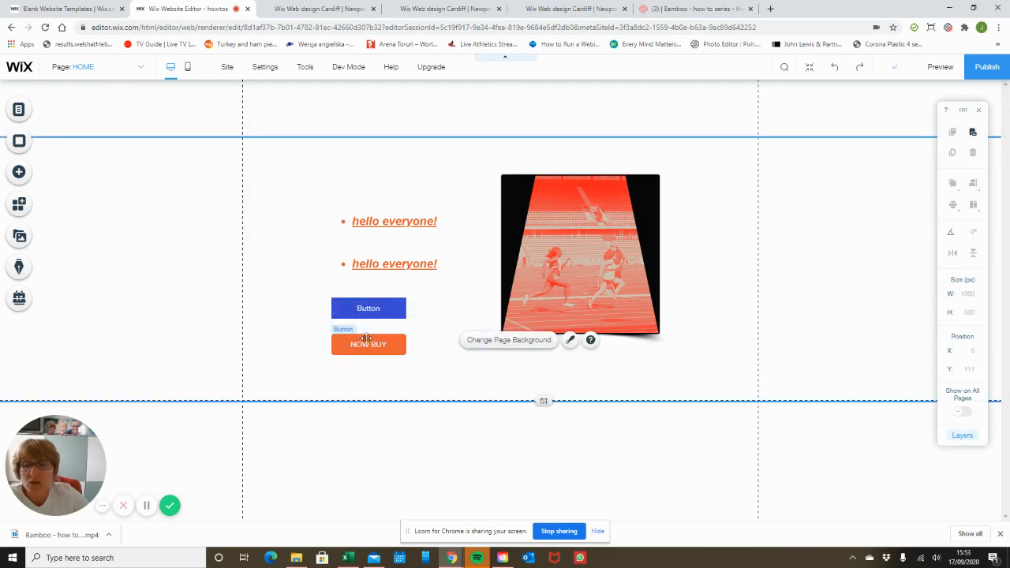
left_click(569, 339)
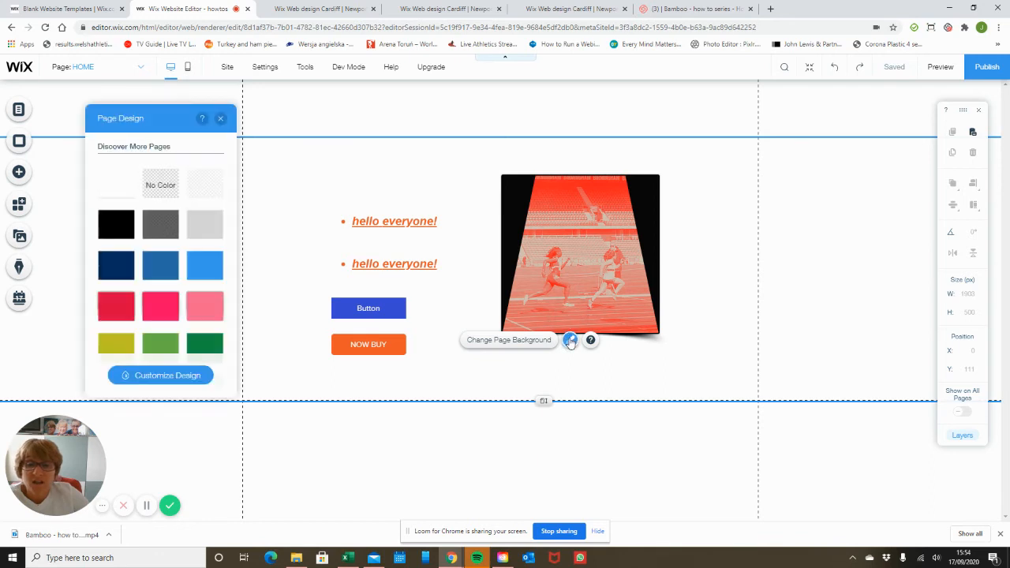
left_click(377, 352)
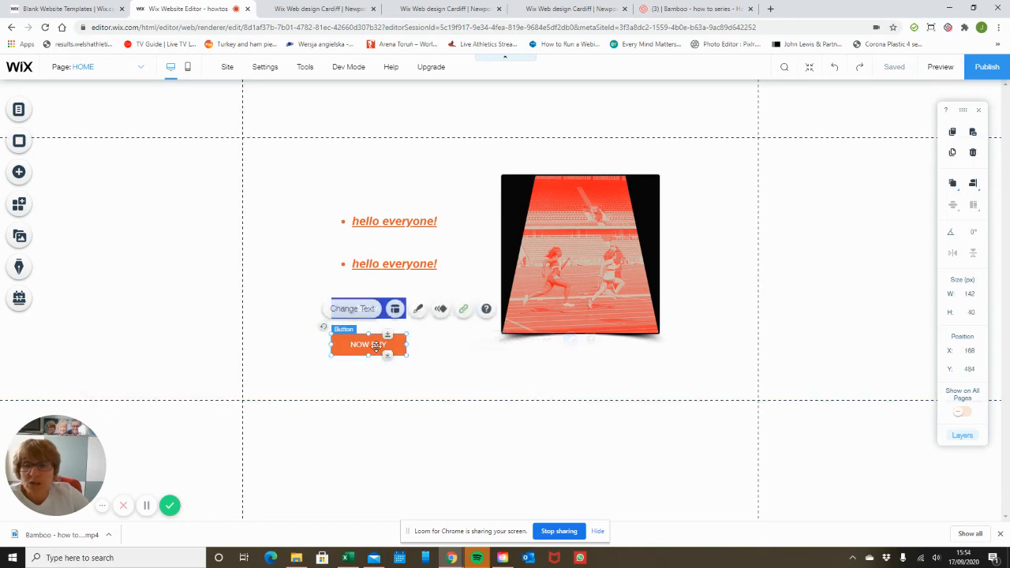
Increase the linked corner radius to 10 px and close the design panel
left_click(417, 309)
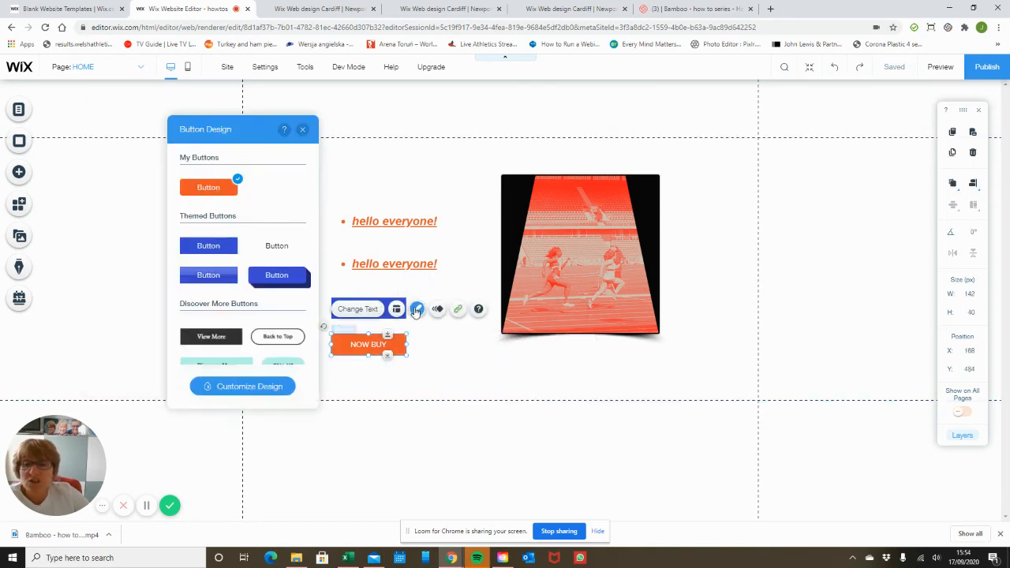
left_click(263, 387)
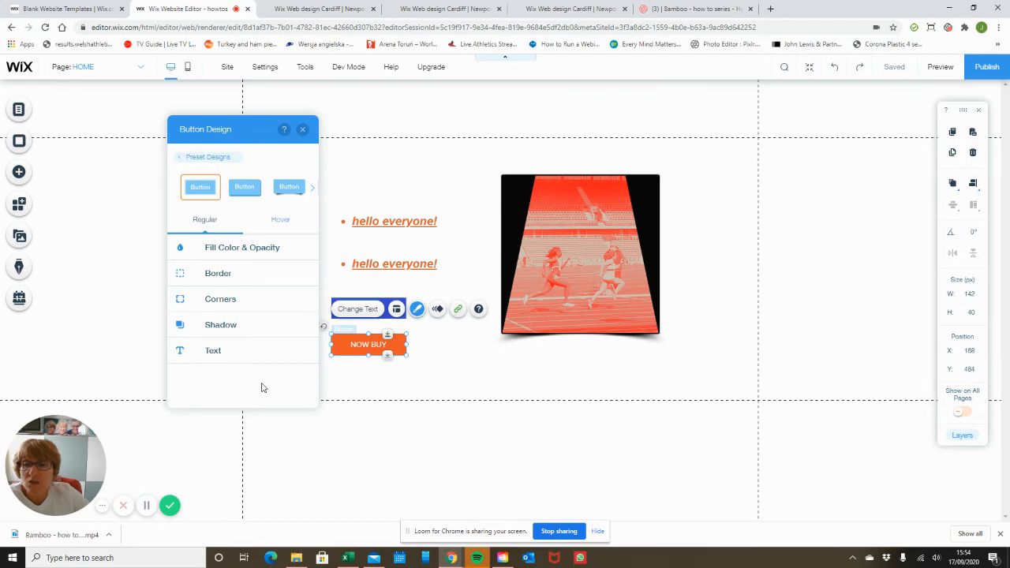
left_click(244, 299)
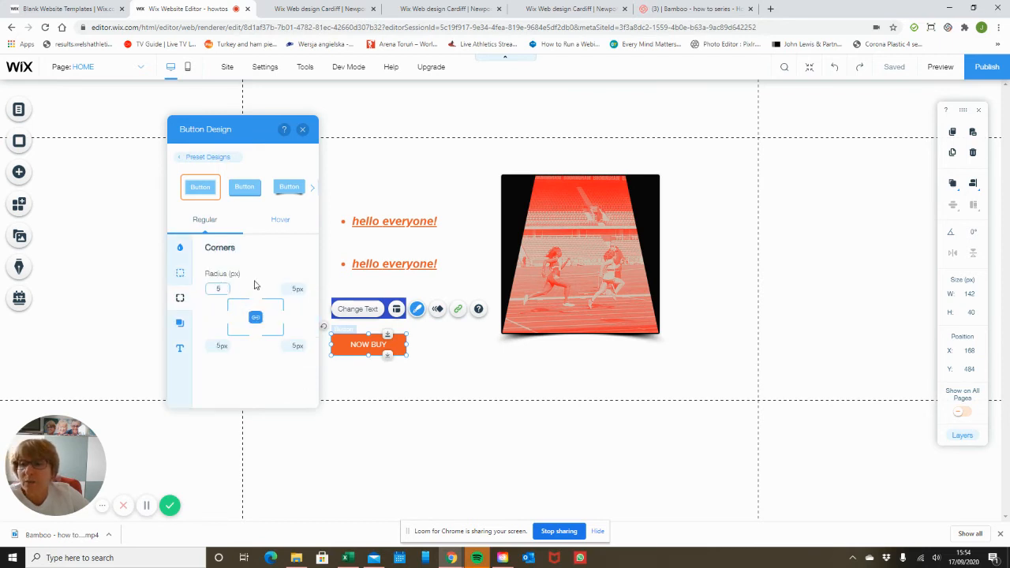
type("10")
key("Return")
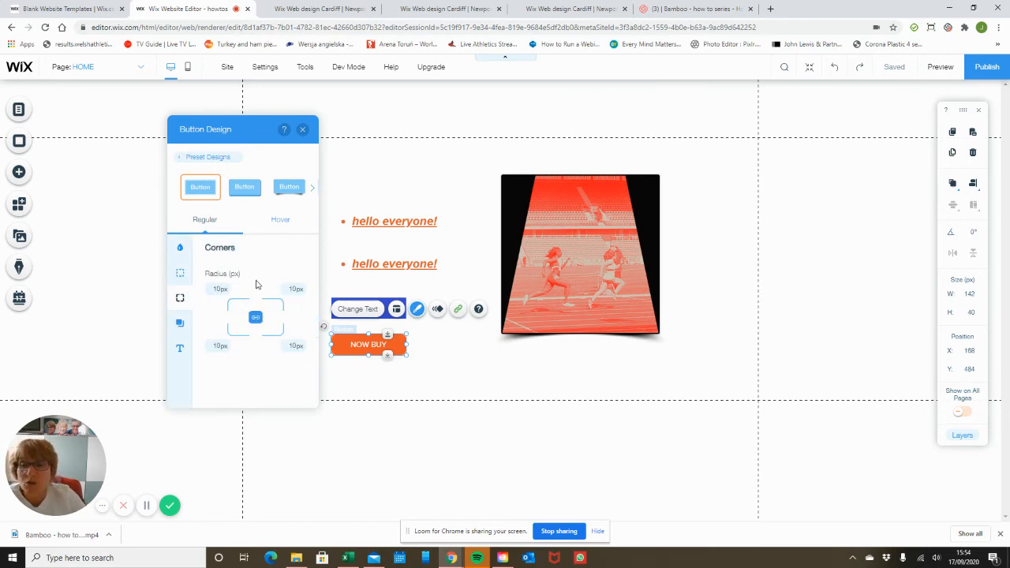
left_click(308, 132)
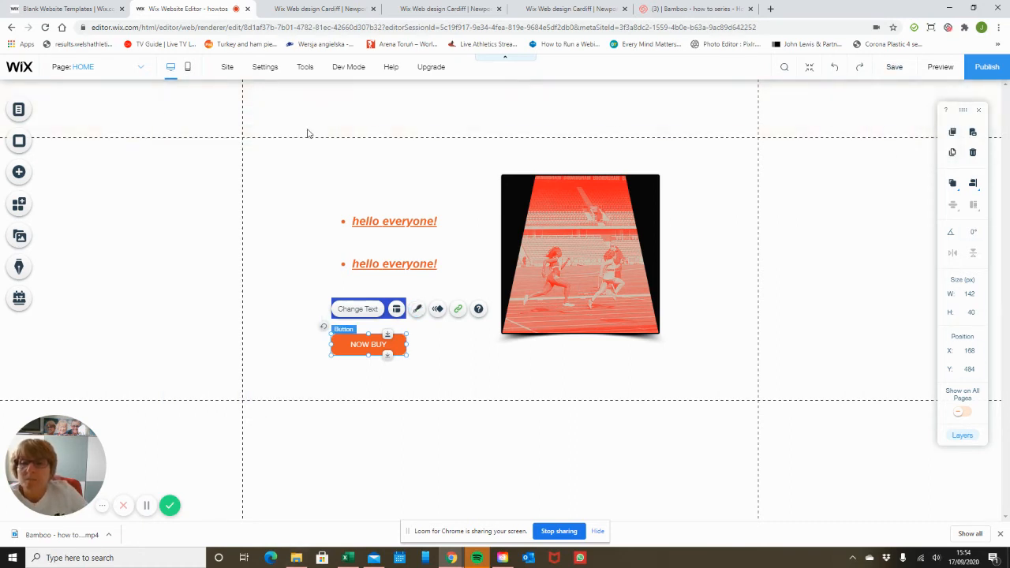
Enable a drop shadow on the NOW BUY button with its angle set to 75°
left_click(731, 283)
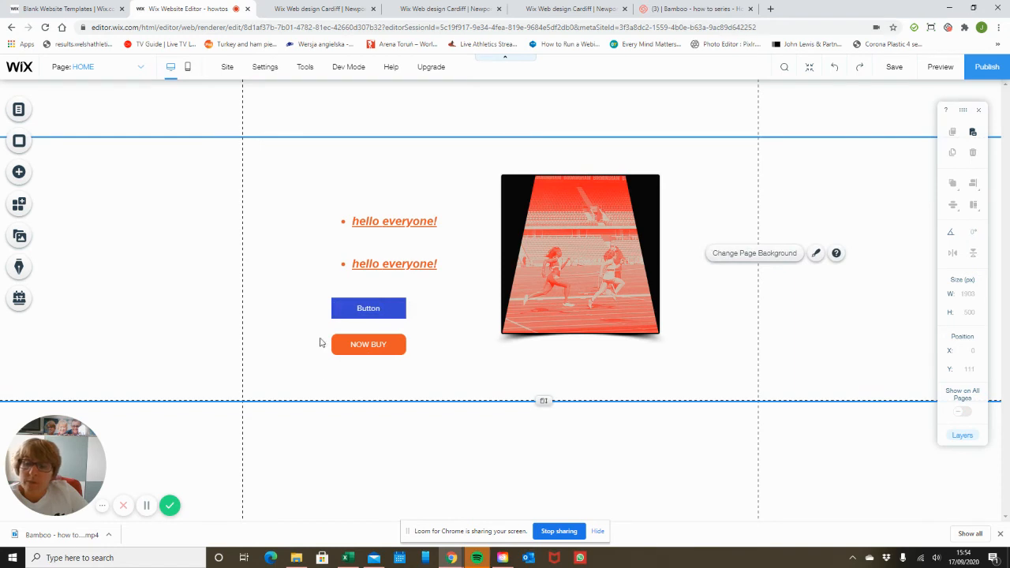
left_click(386, 351)
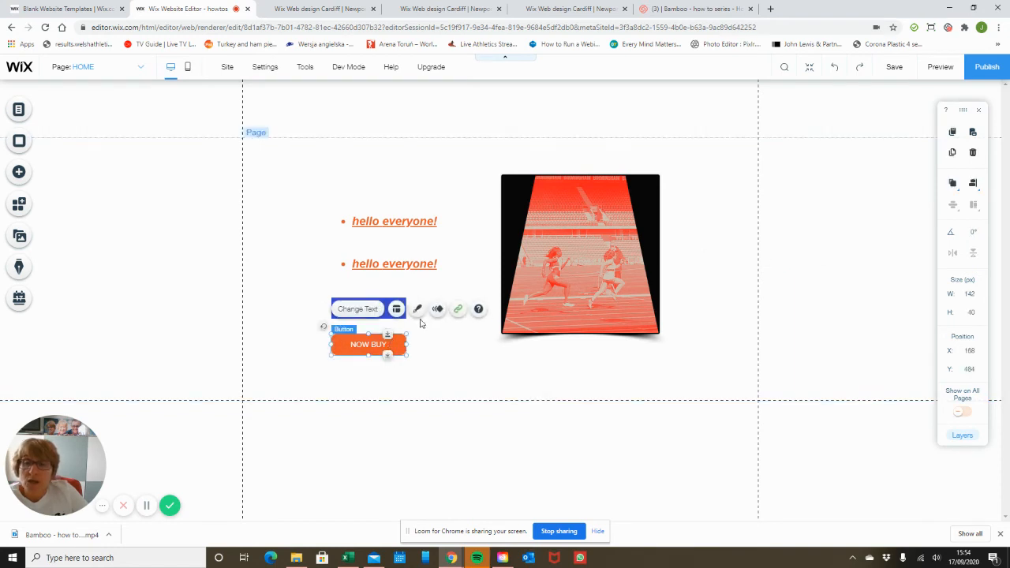
left_click(418, 309)
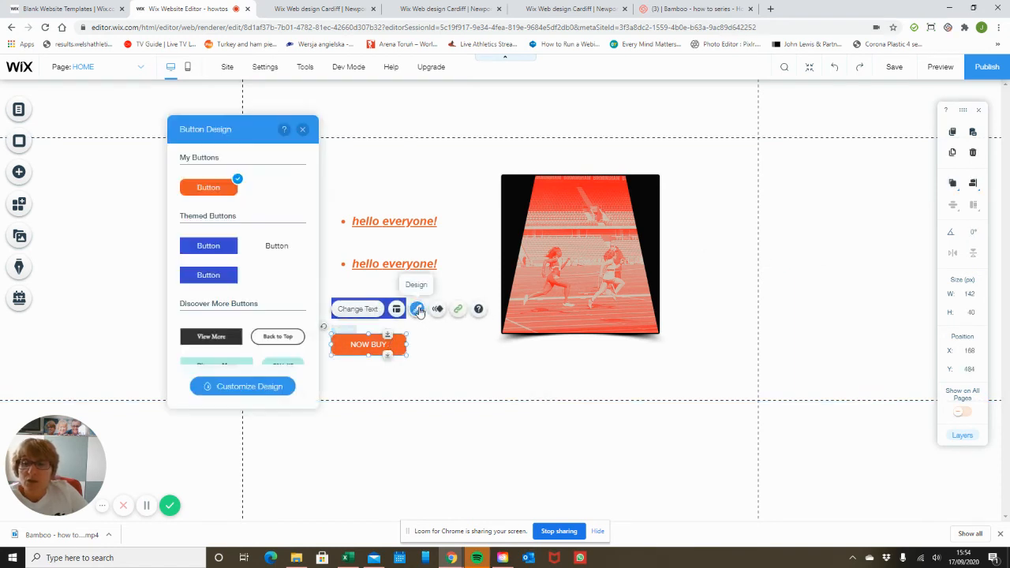
left_click(273, 387)
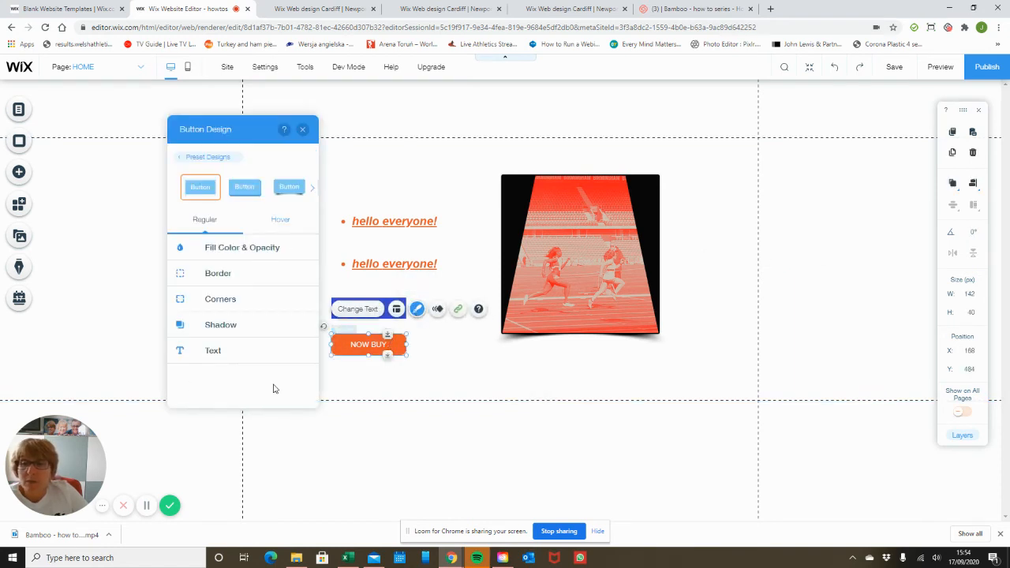
left_click(261, 297)
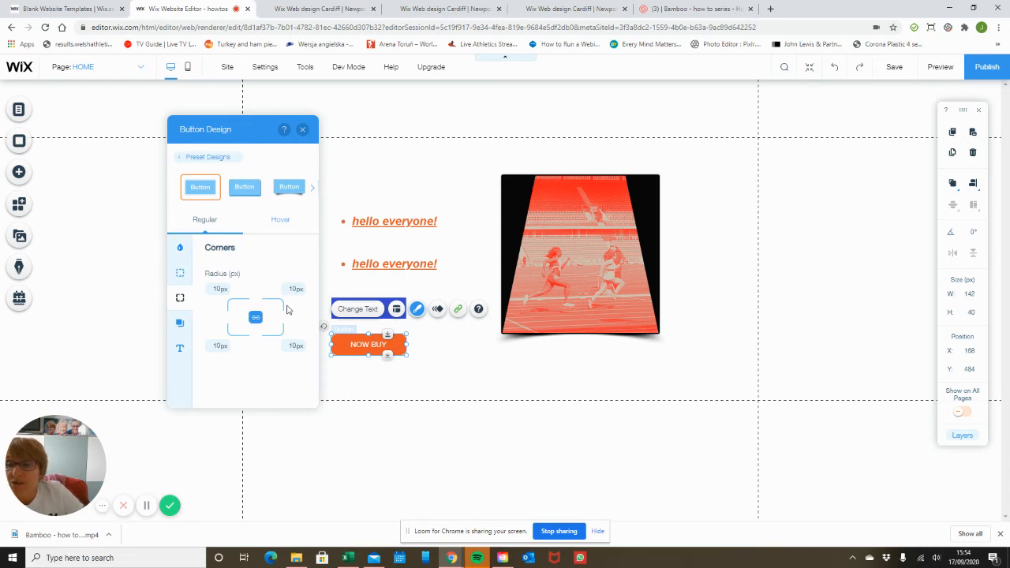
left_click(181, 325)
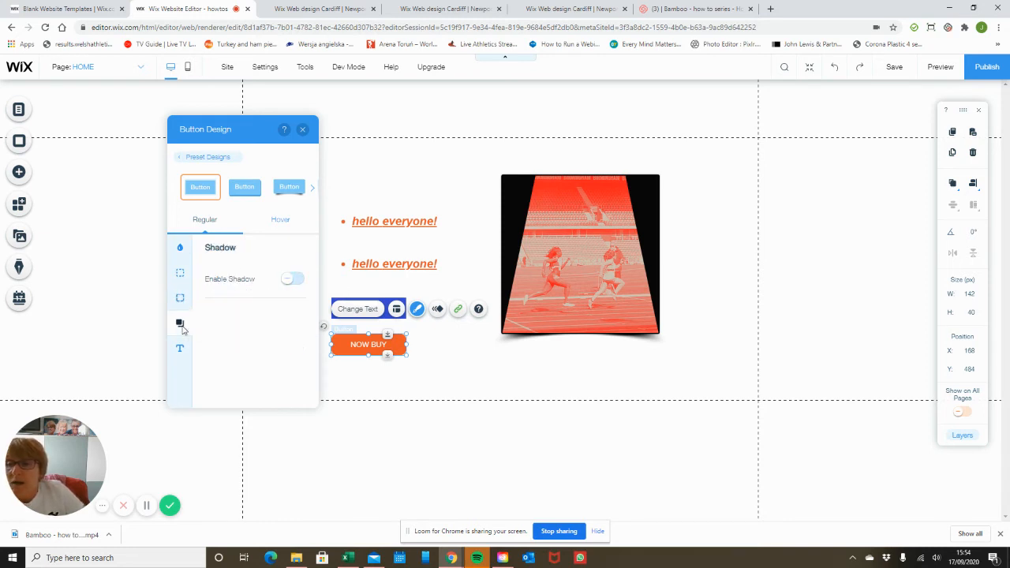
left_click(292, 279)
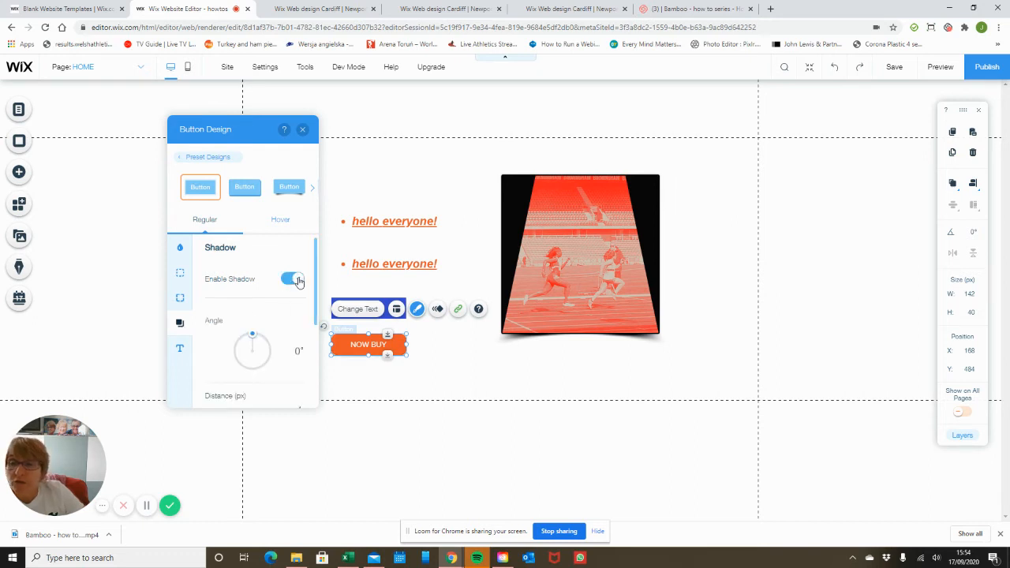
left_click_drag(255, 336, 269, 352)
left_click(542, 389)
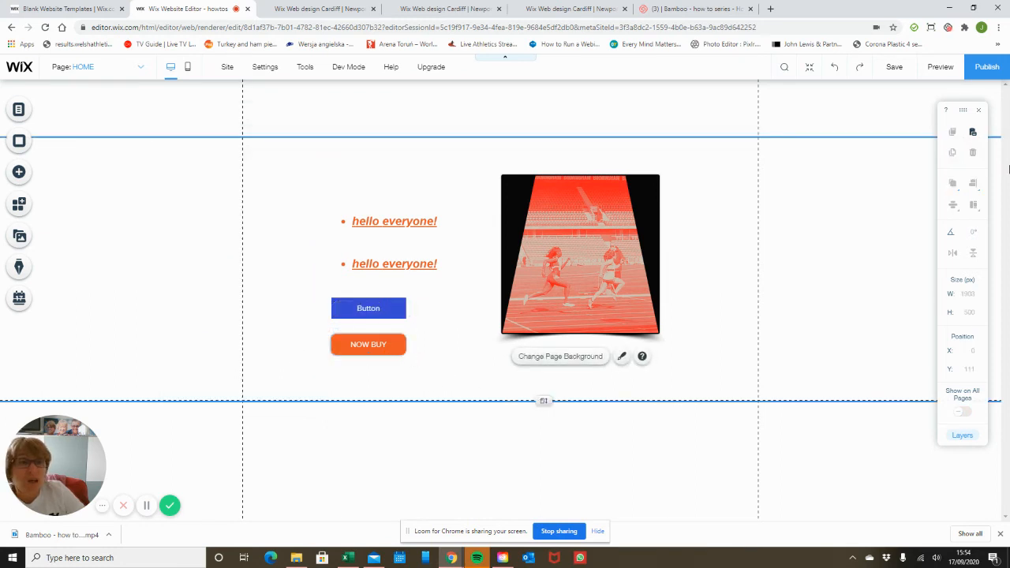
Preview the page, then reopen Customize Design for the NOW BUY button
left_click(940, 66)
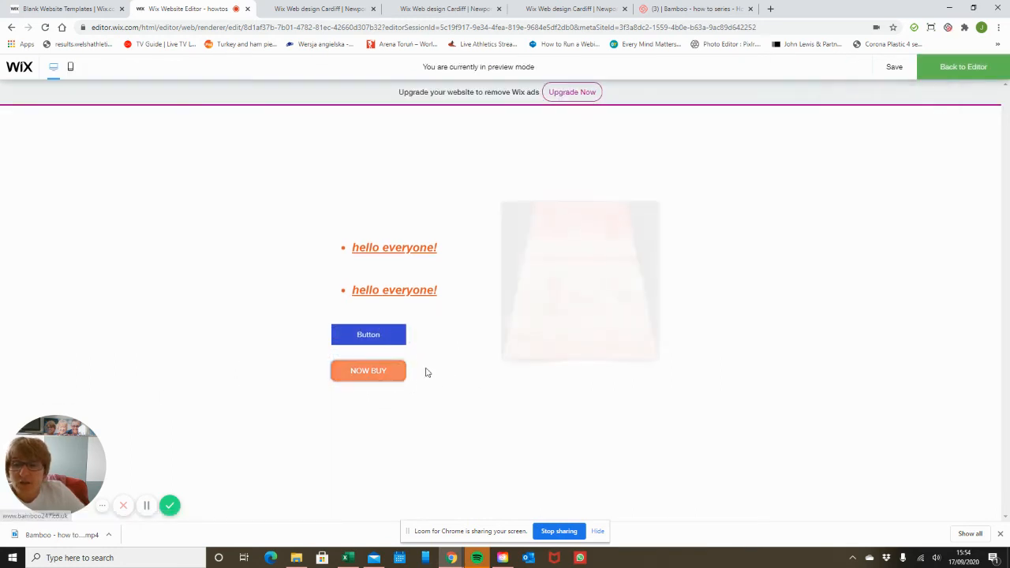
left_click(946, 69)
left_click(359, 345)
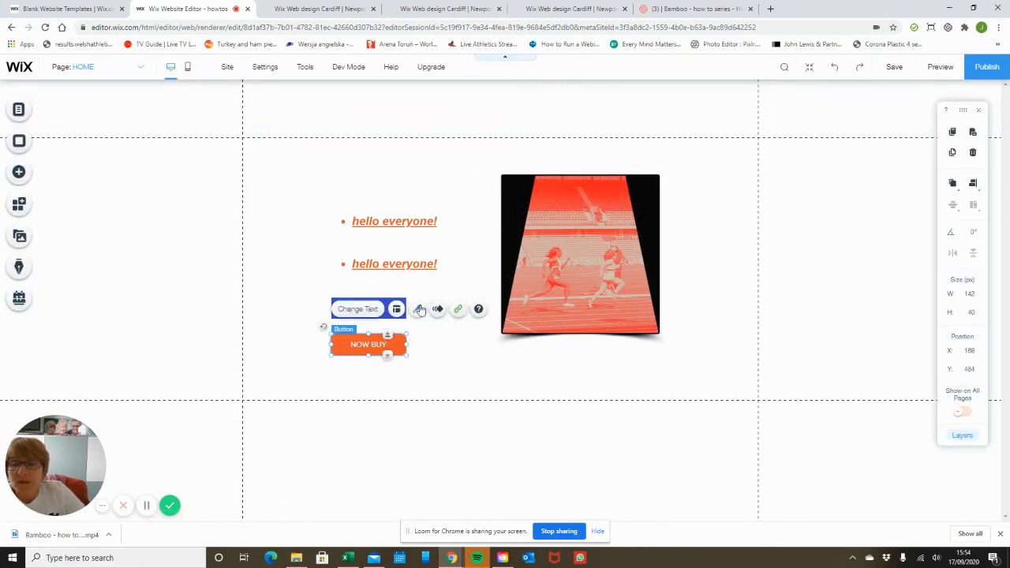
left_click(418, 310)
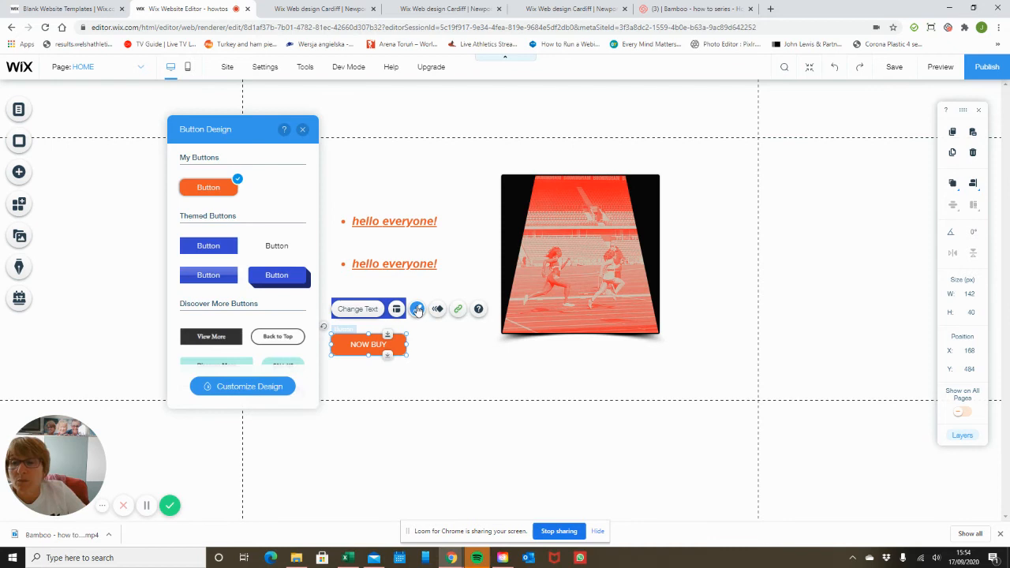
left_click(250, 387)
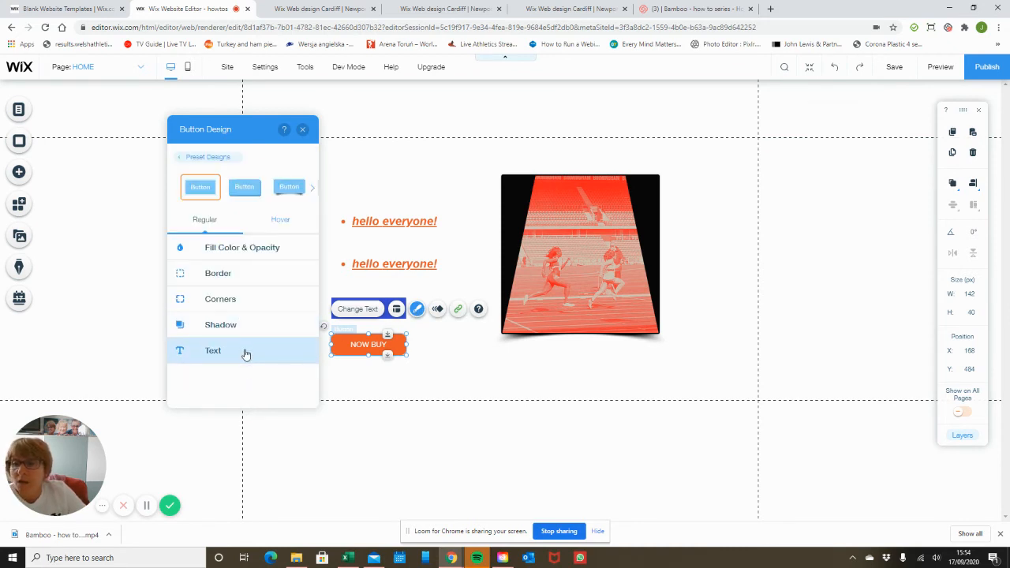
Set the NOW BUY button's text colour to blue #384AD3
left_click(245, 354)
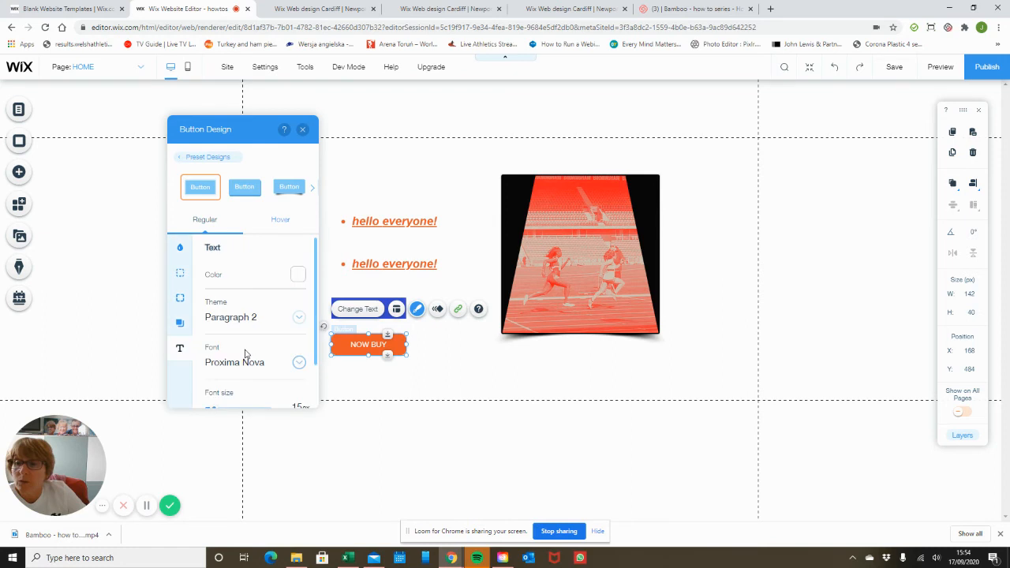
left_click(299, 279)
left_click(198, 240)
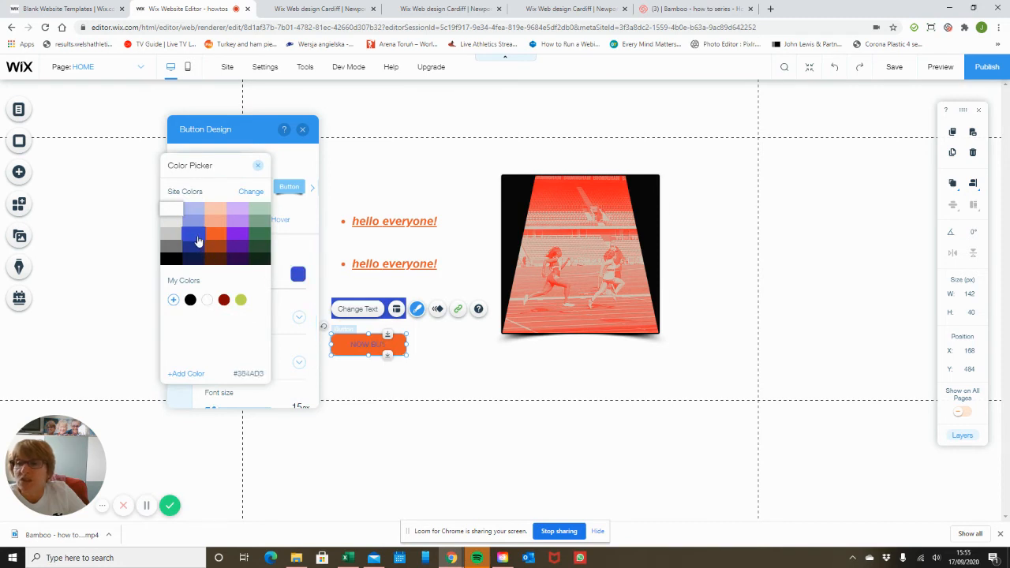
left_click(257, 166)
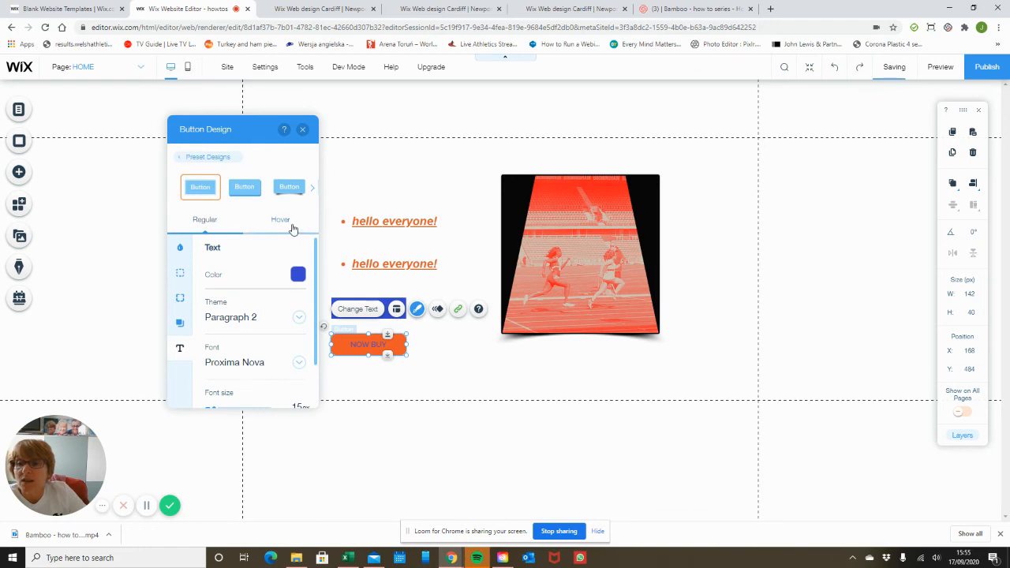
Make the button's hover text colour black and check it in preview
left_click(290, 224)
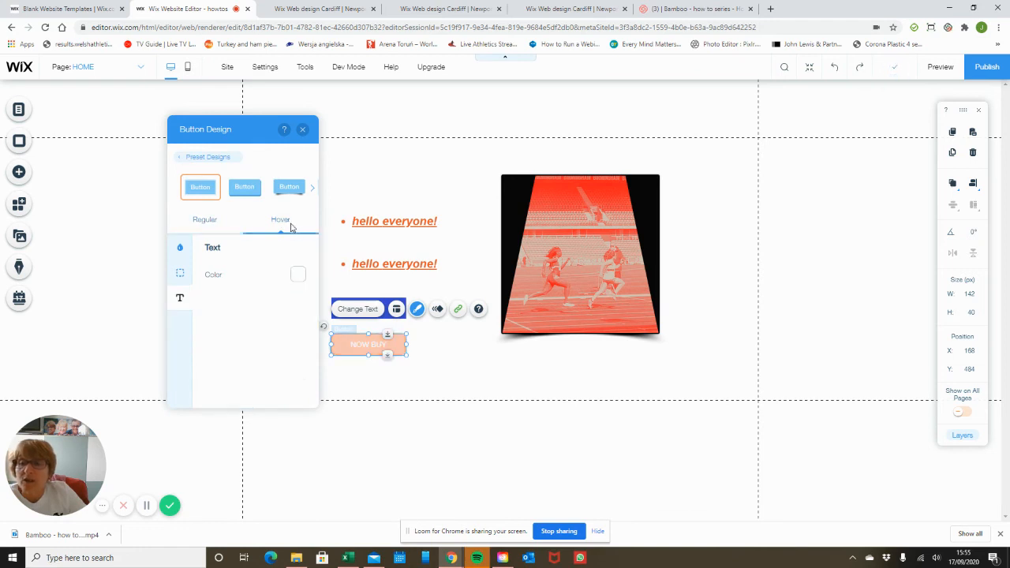
left_click(298, 274)
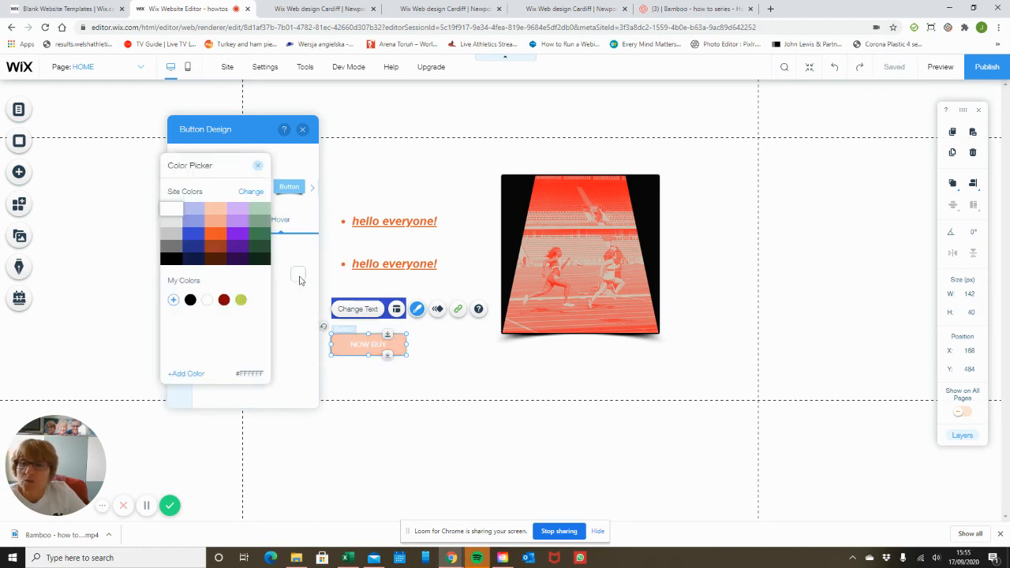
left_click(191, 303)
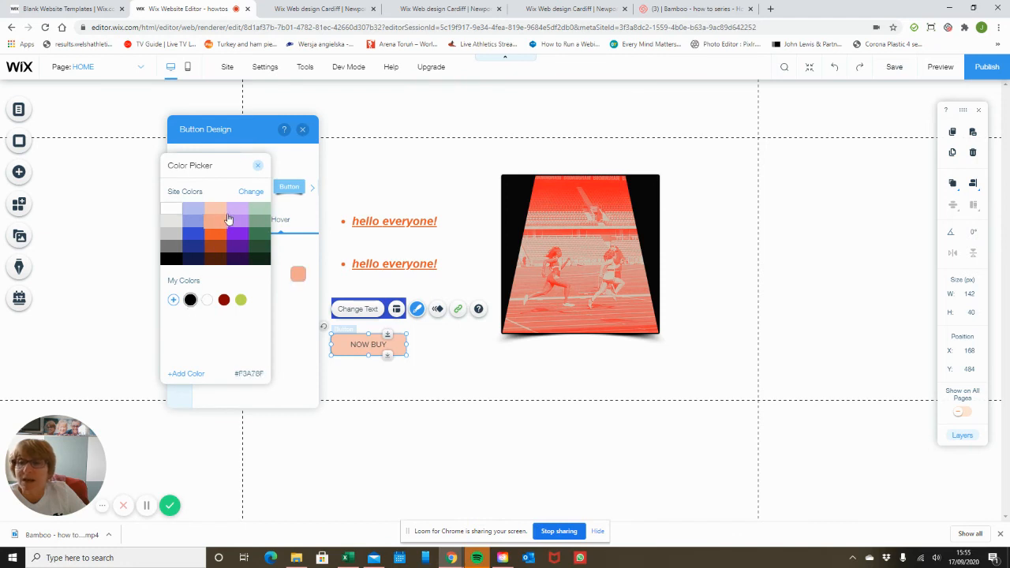
left_click(258, 165)
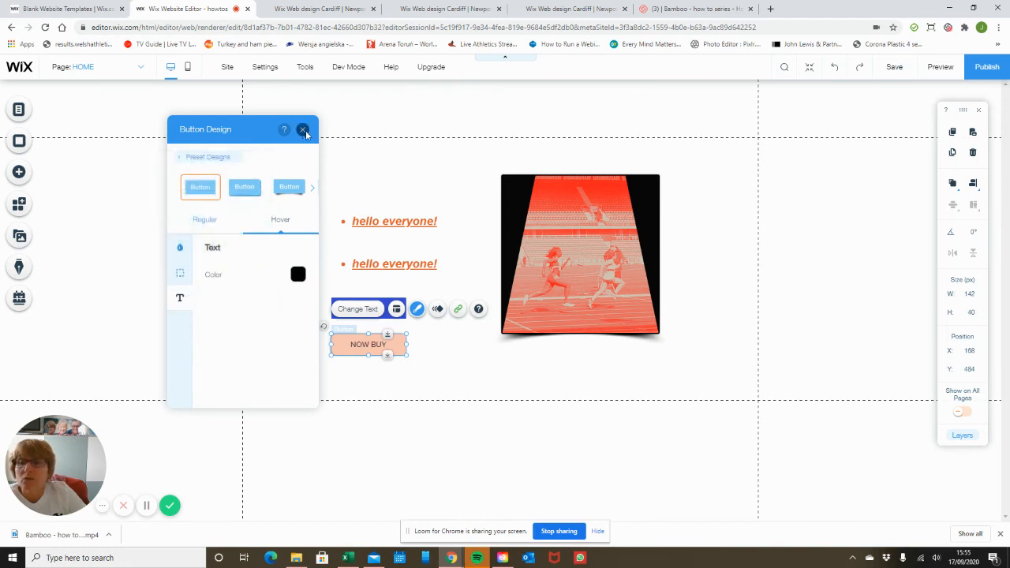
left_click(304, 131)
left_click(938, 67)
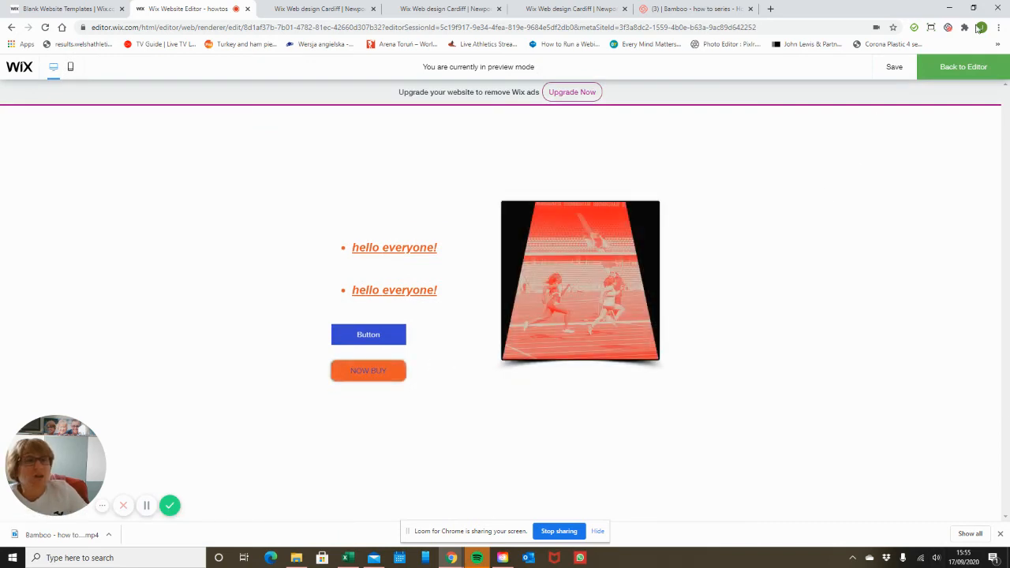
left_click(963, 67)
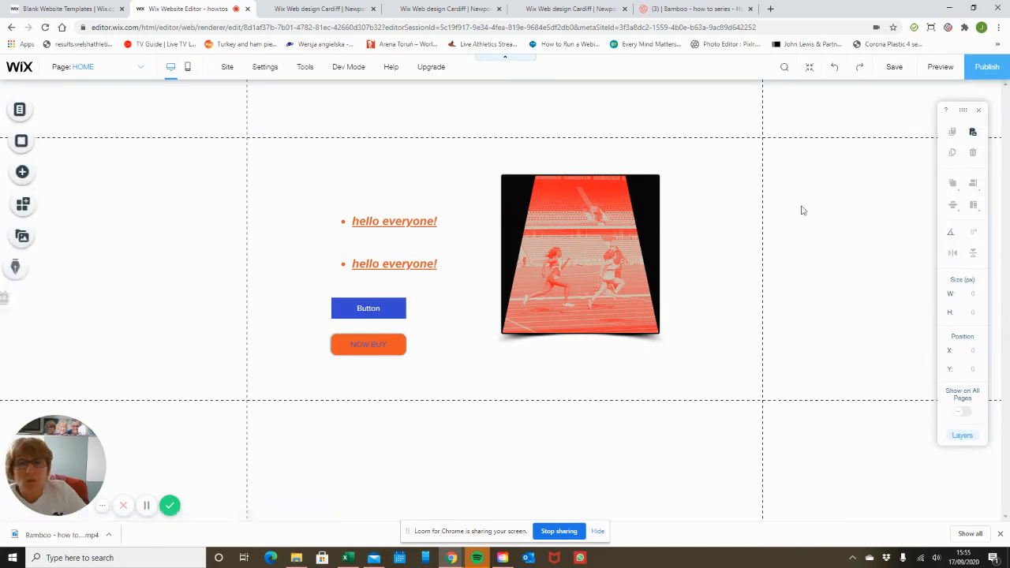
left_click(372, 340)
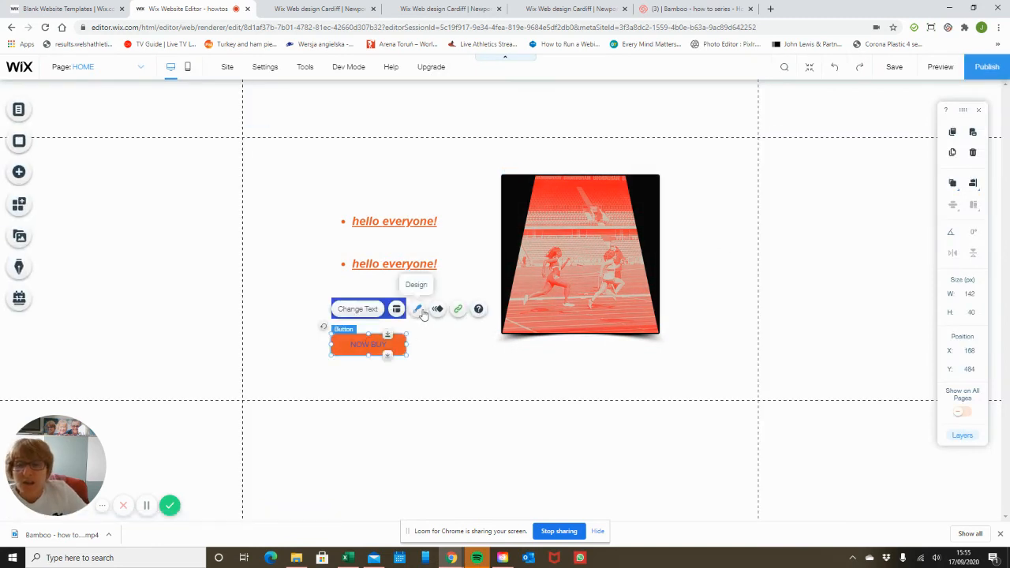
left_click(418, 309)
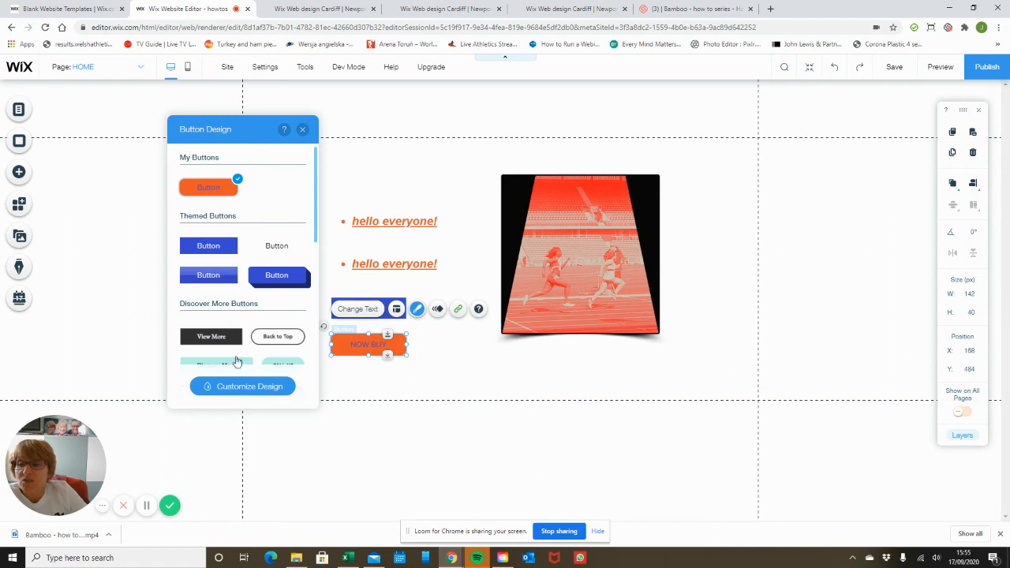
left_click(303, 130)
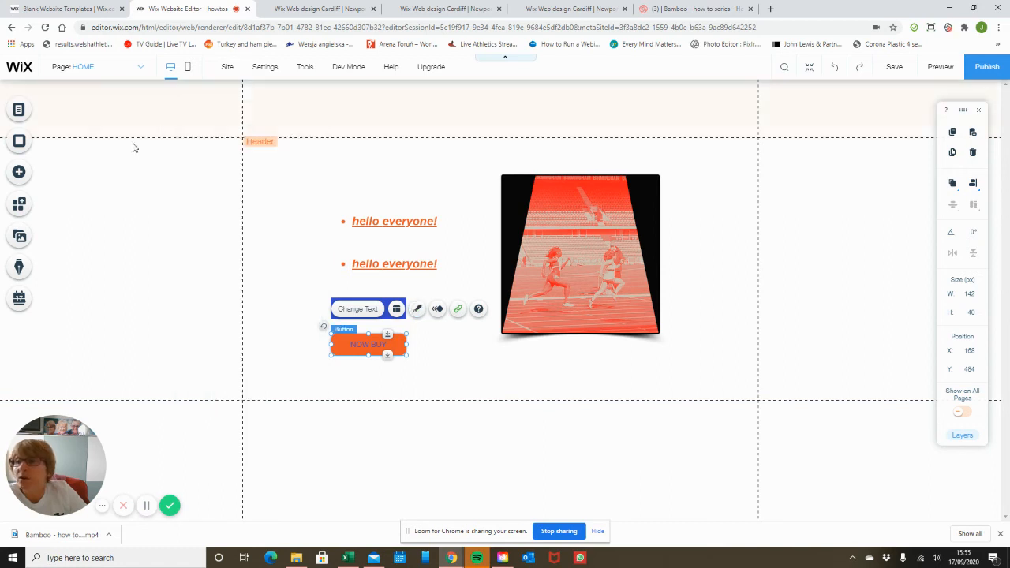
Add a themed button with the saved orange style and place it below NOW BUY
left_click(20, 173)
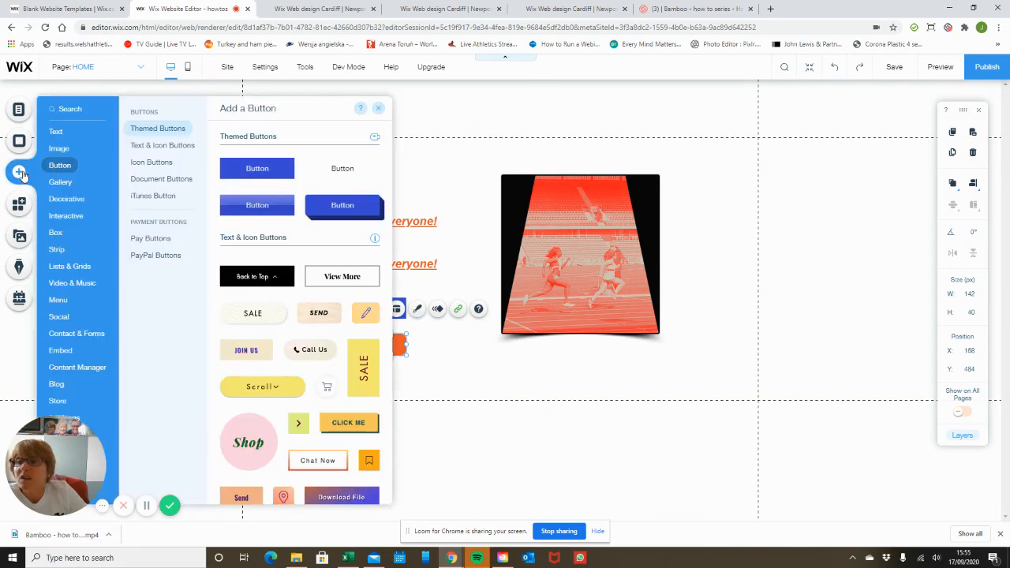
left_click(240, 173)
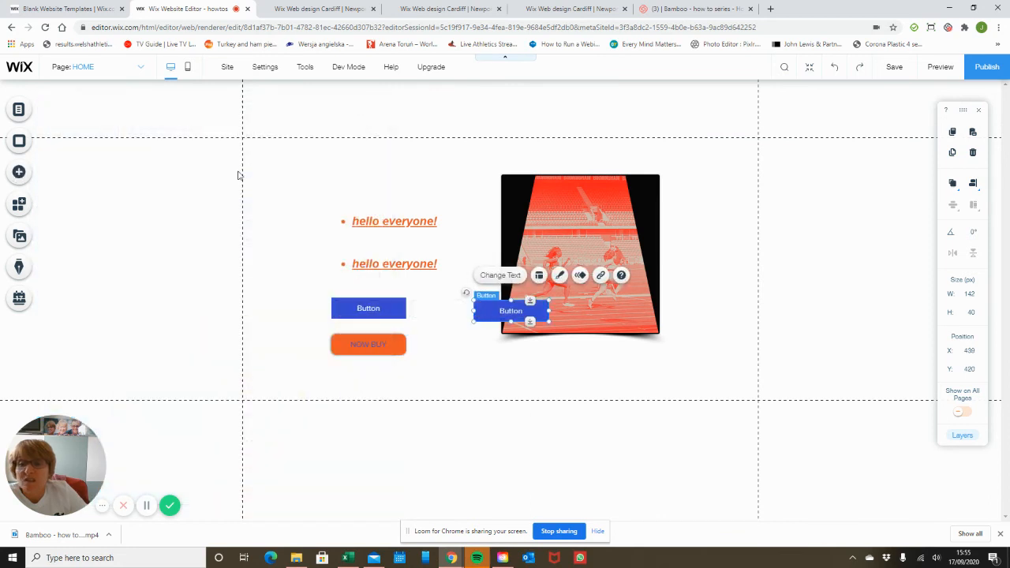
left_click(558, 276)
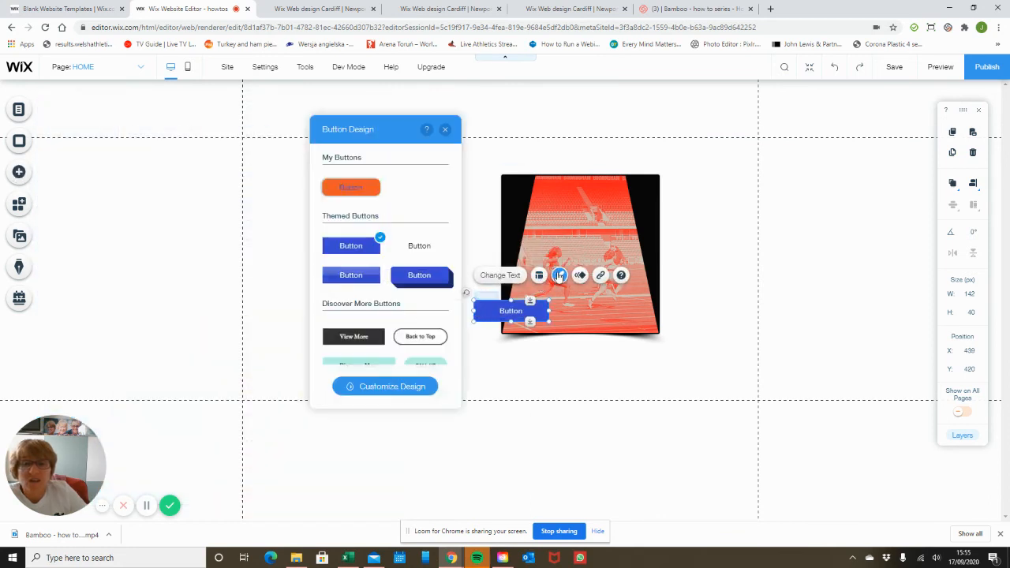
left_click(359, 190)
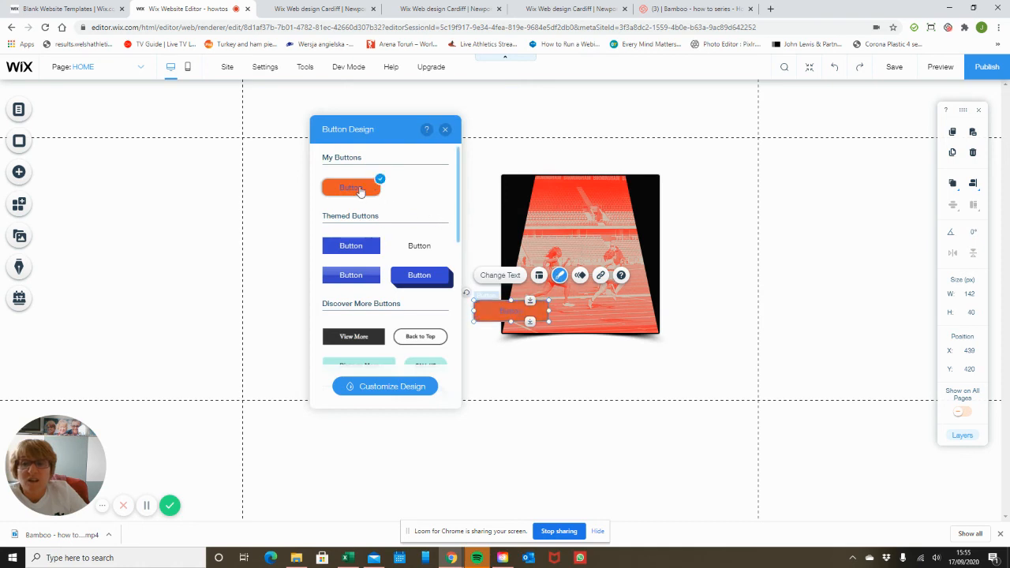
left_click(445, 130)
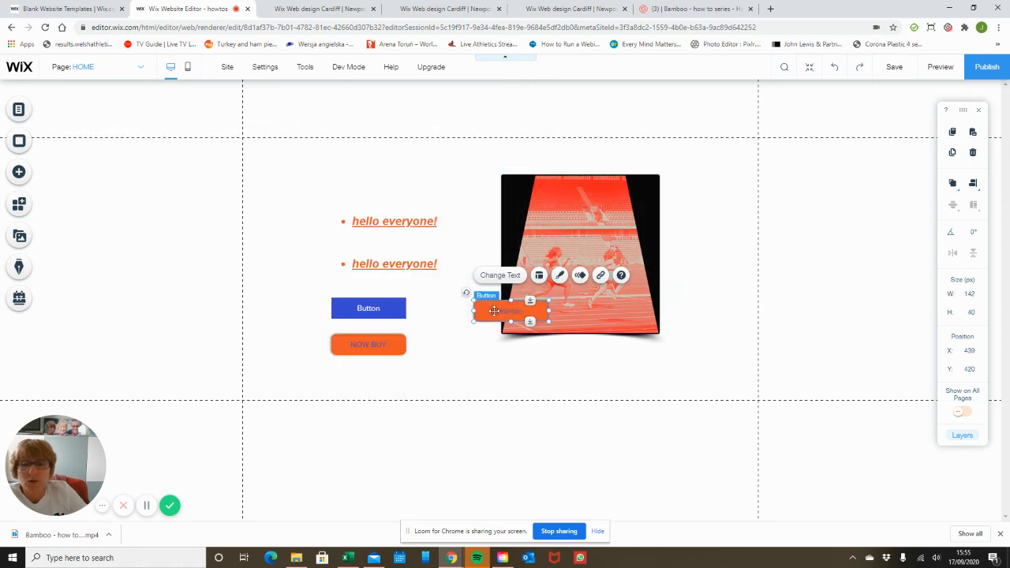
left_click_drag(510, 301, 359, 379)
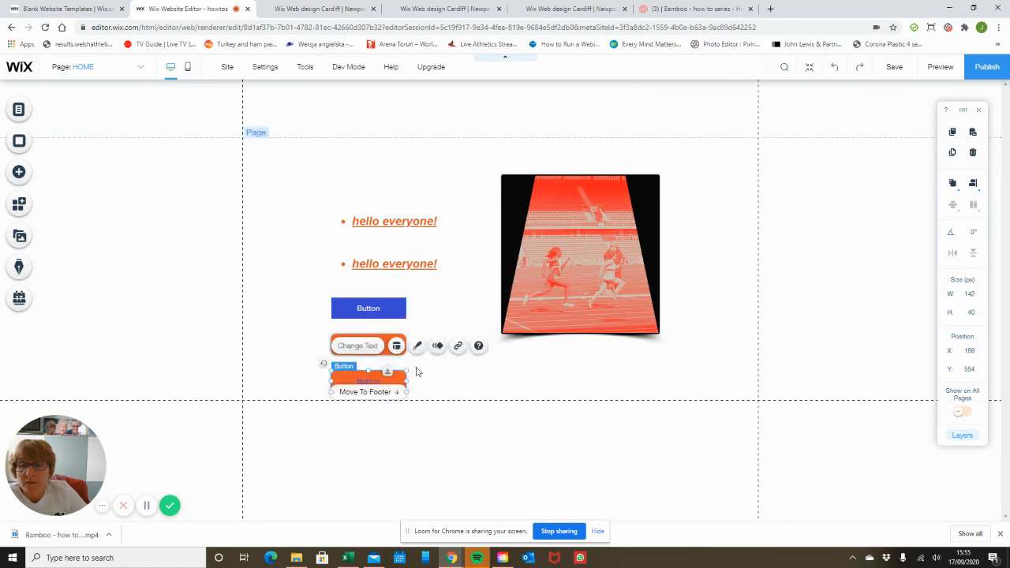
left_click(388, 335)
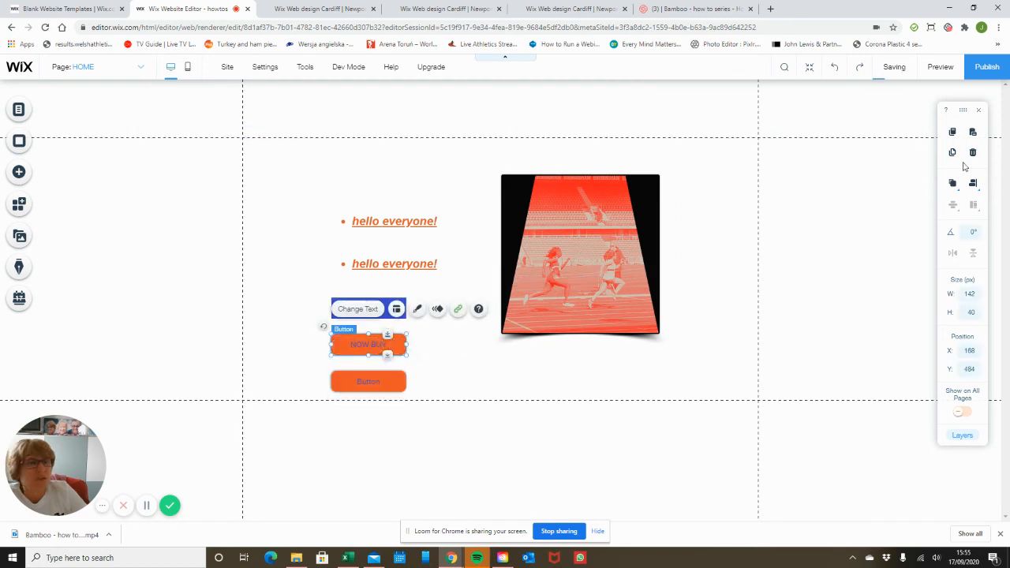
Apply the Heading 2 text theme to the NOW BUY button label
left_click(416, 309)
left_click(256, 386)
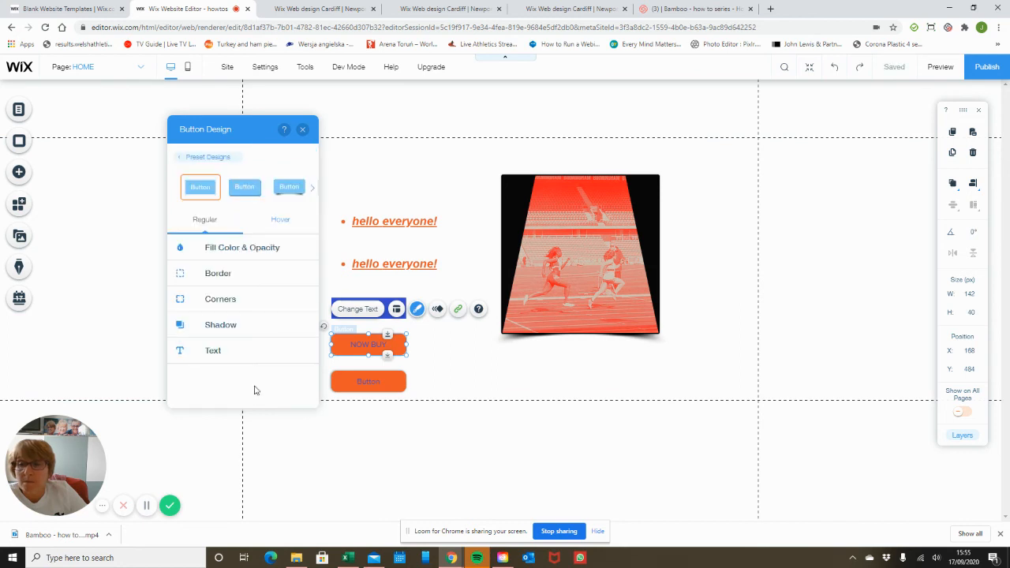
left_click(243, 354)
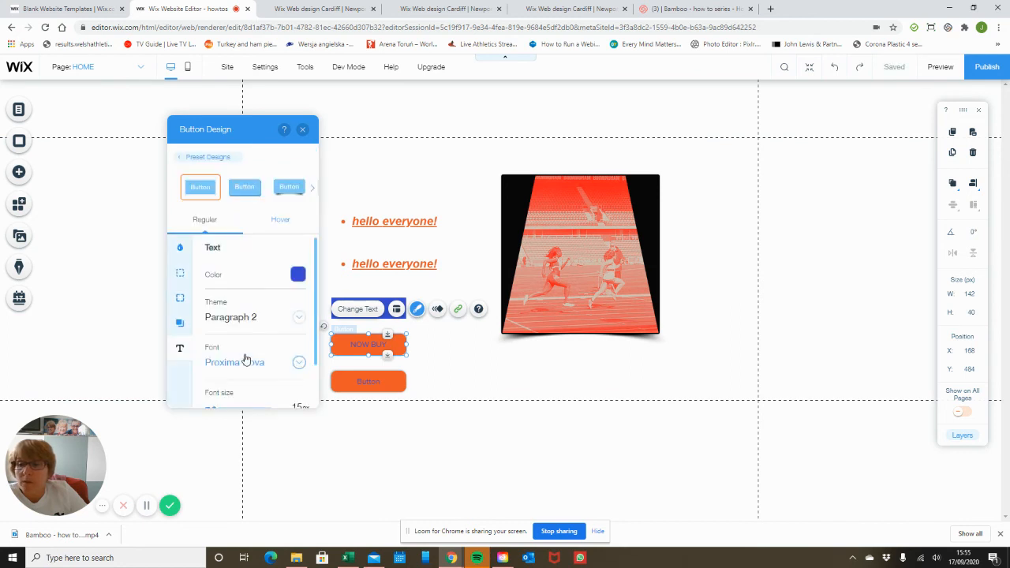
left_click(299, 319)
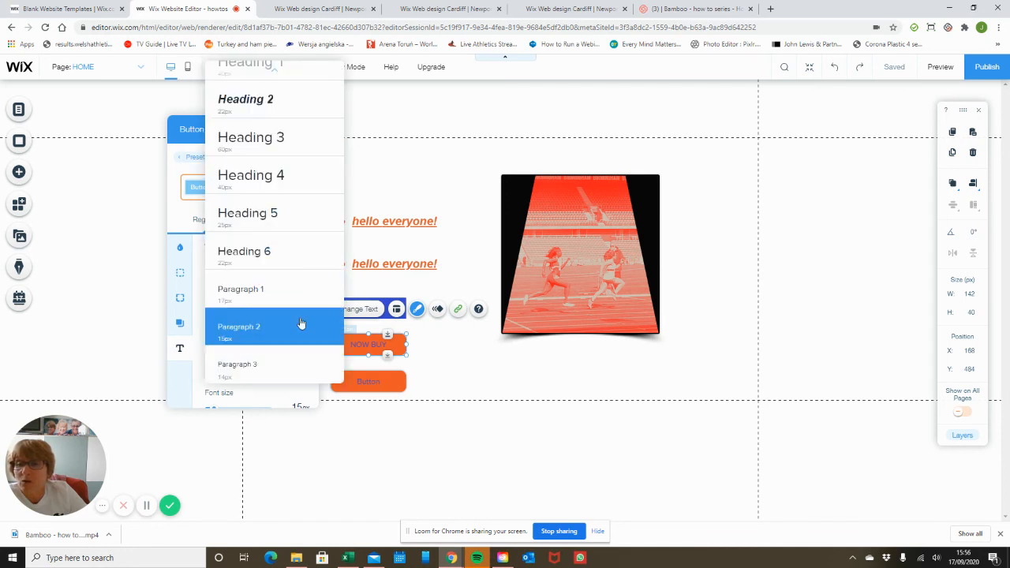
left_click(280, 110)
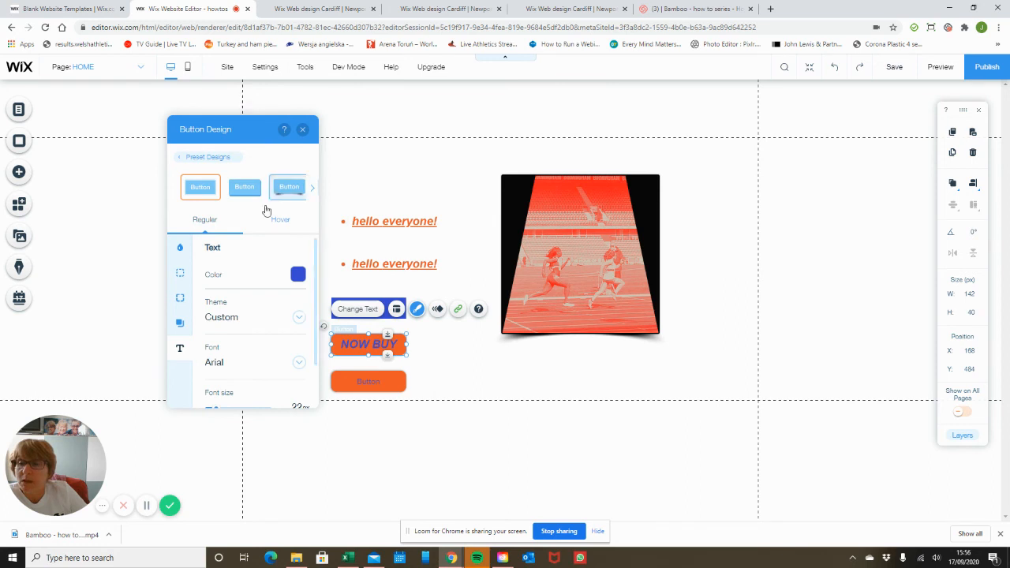
left_click(298, 319)
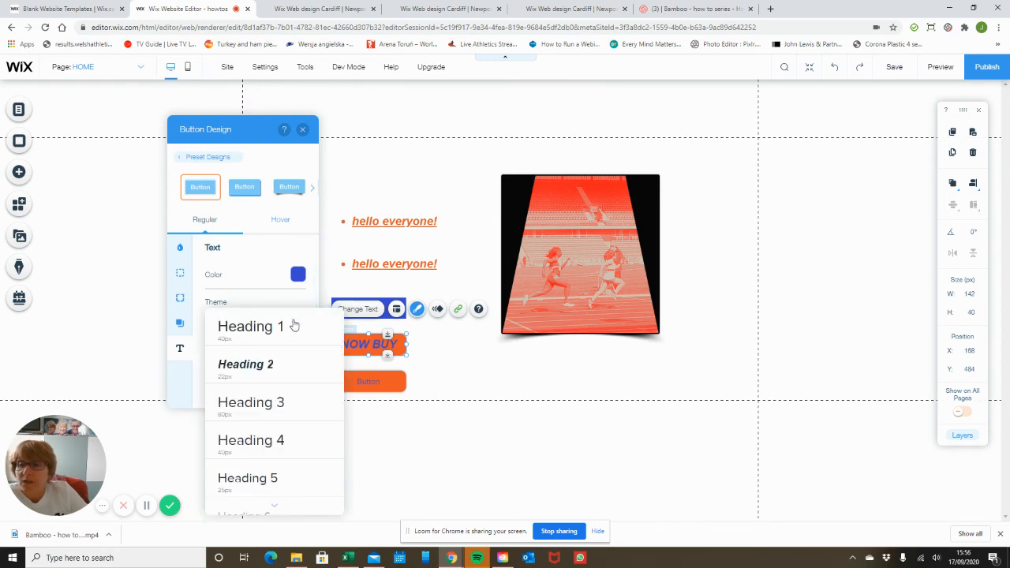
left_click(261, 375)
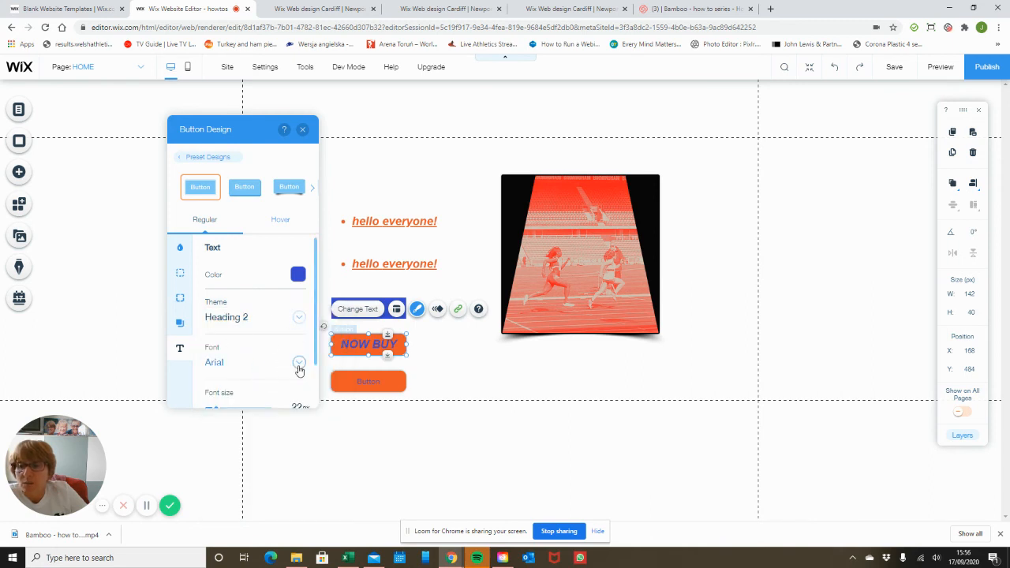
Set the label font to Anton at 15px and make it italic
left_click(299, 364)
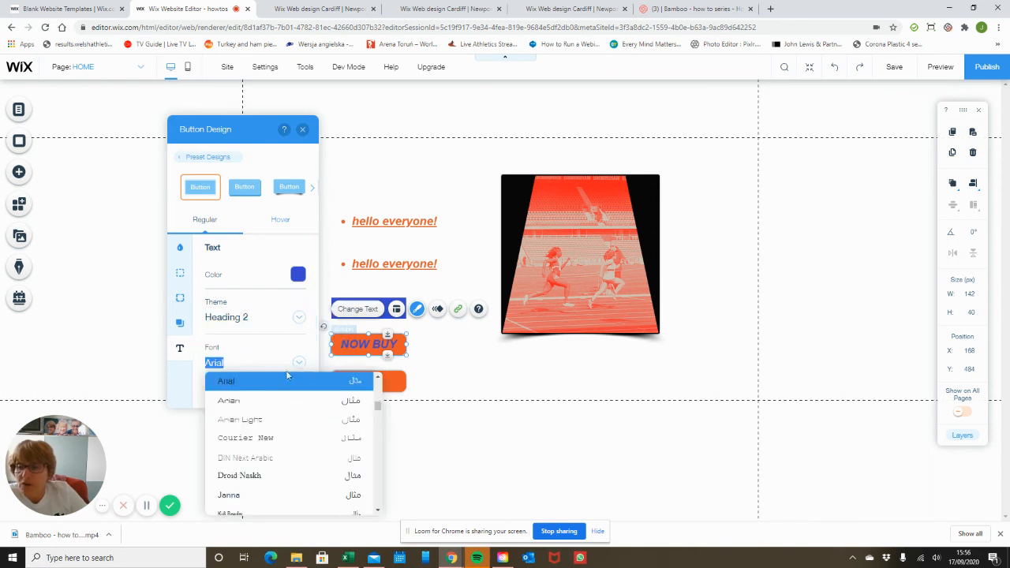
scroll(278, 435, "down", 3)
scroll(279, 435, "down", 5)
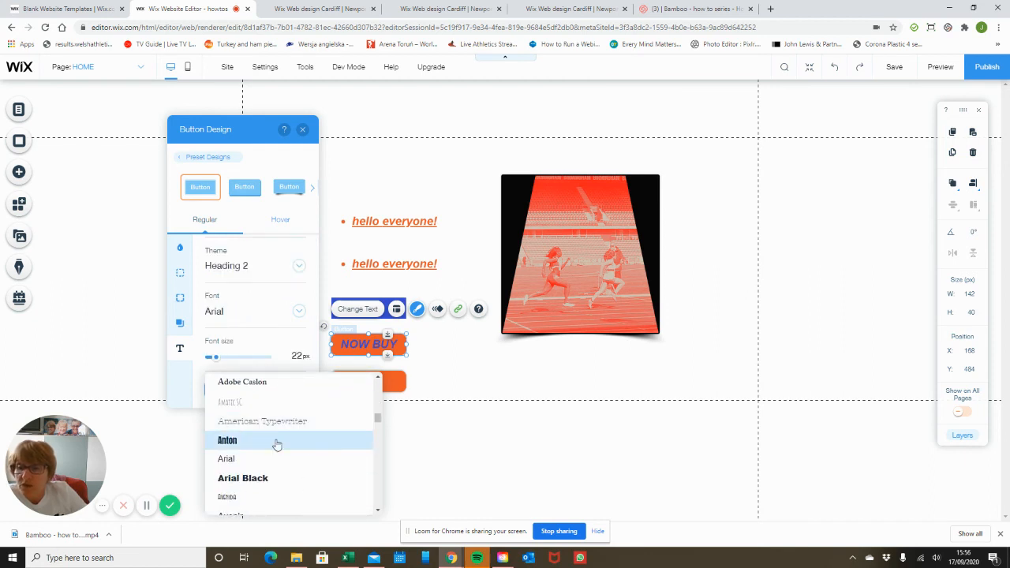
left_click(277, 440)
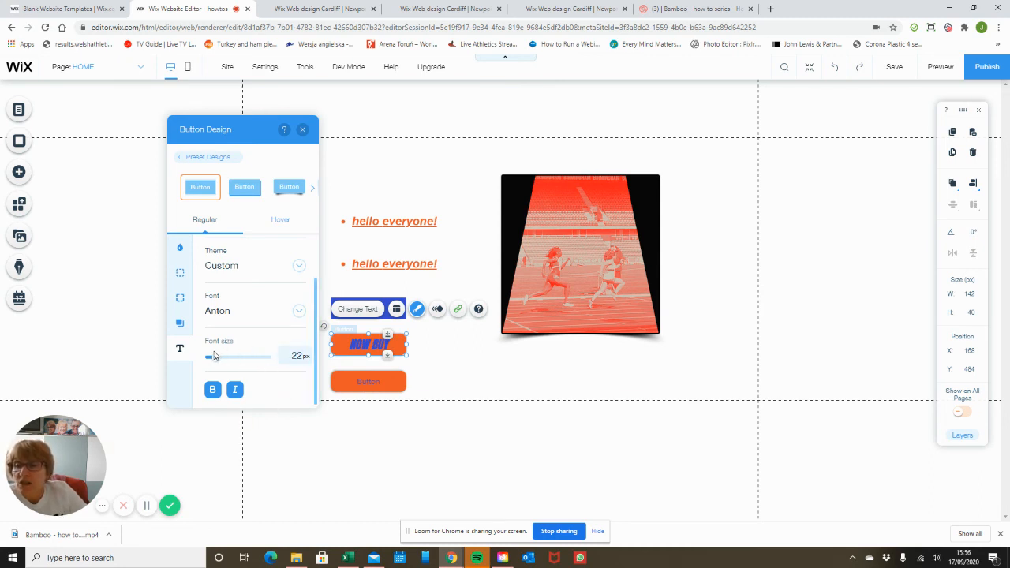
left_click(293, 355)
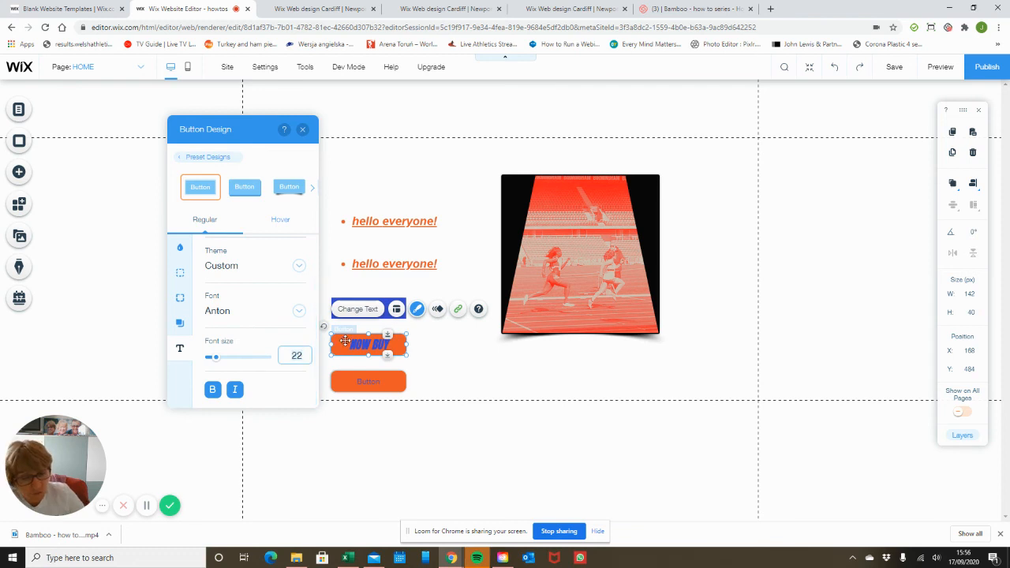
type("15")
key("Return")
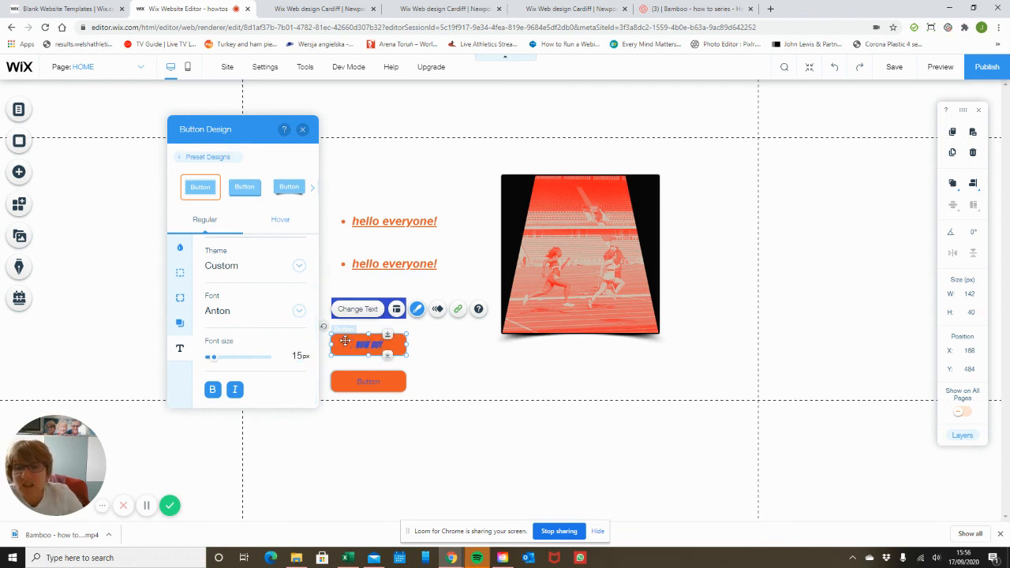
left_click(237, 389)
scroll(273, 347, "up", 3)
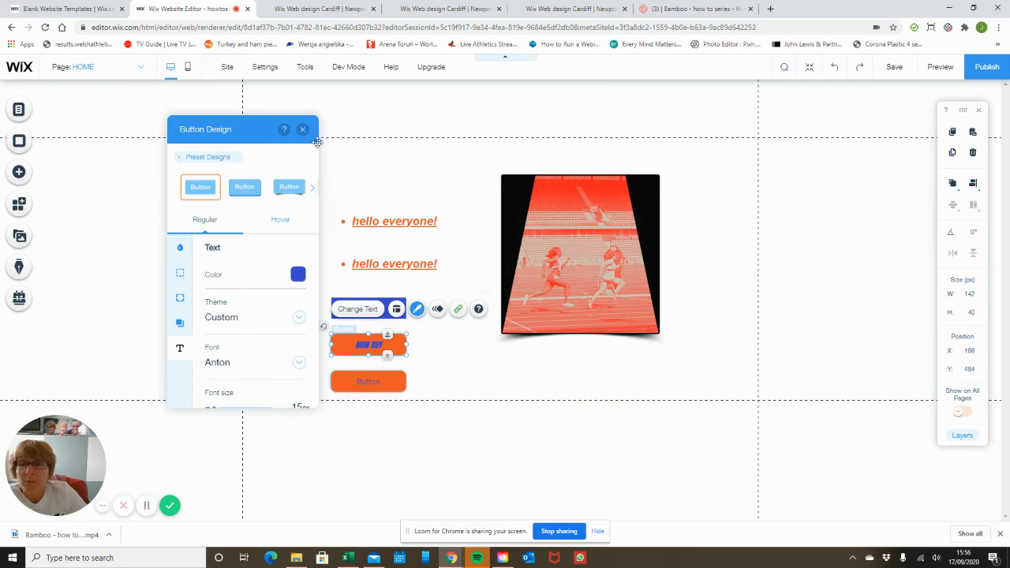
Place the purple 'Launch' rocket icon button below the running image and preview it
left_click(188, 160)
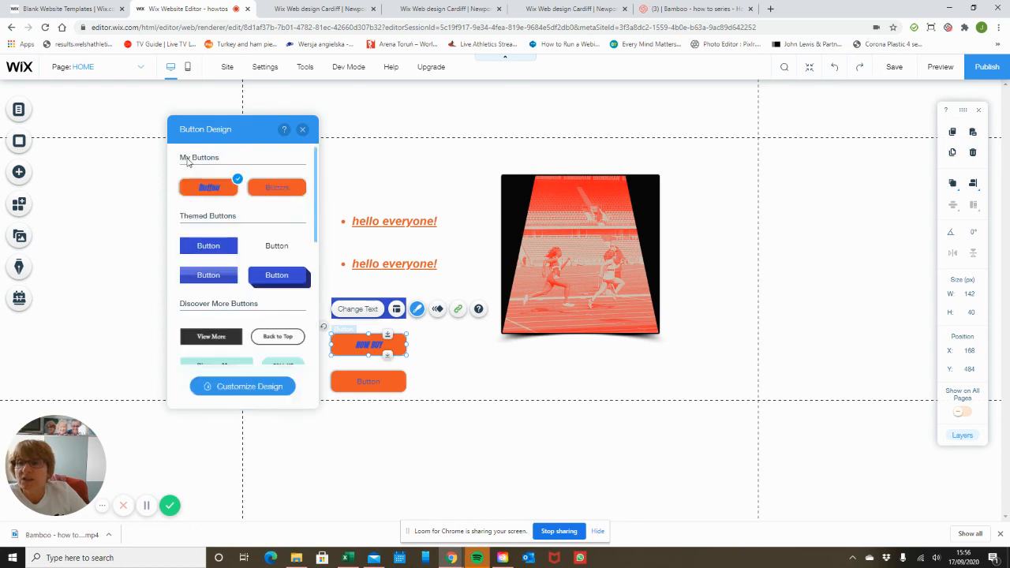
left_click(21, 173)
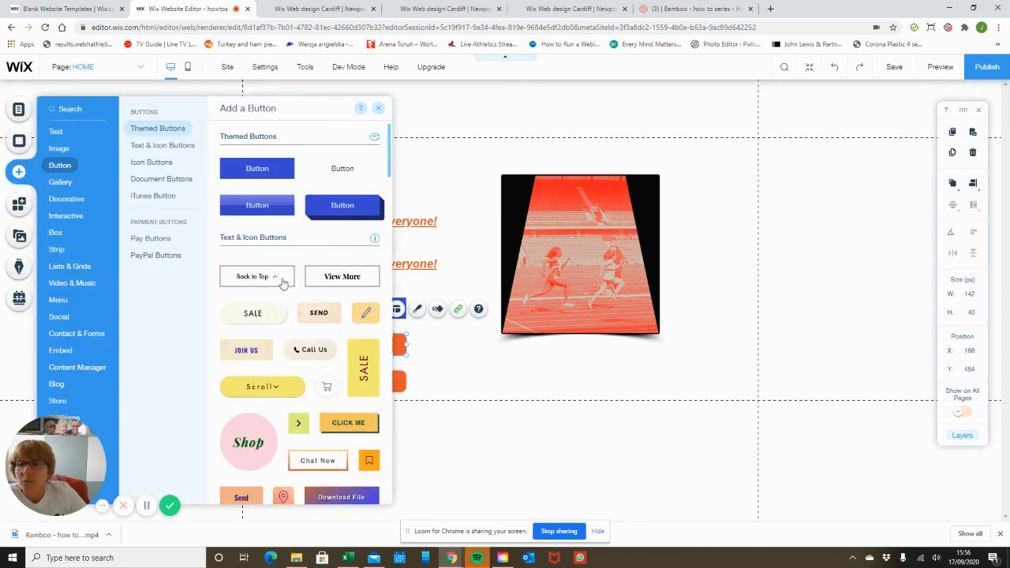
scroll(286, 289, "down", 5)
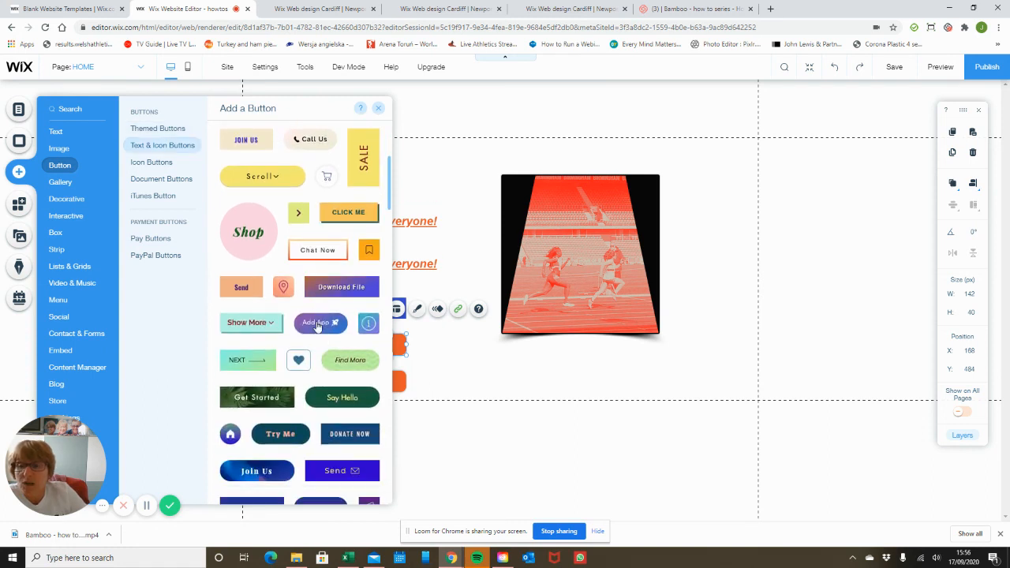
left_click_drag(316, 326, 565, 360)
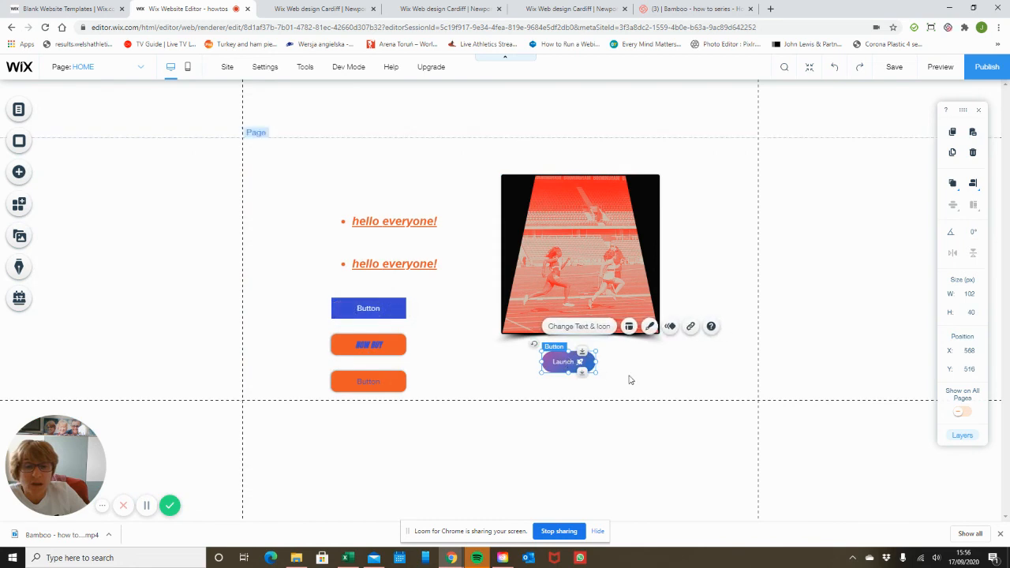
left_click(940, 66)
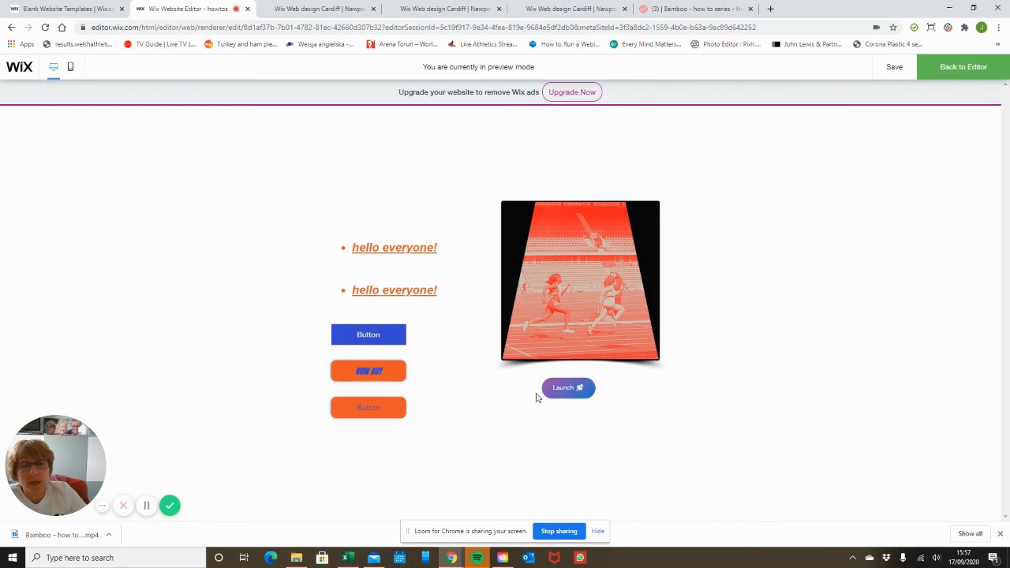
left_click(943, 70)
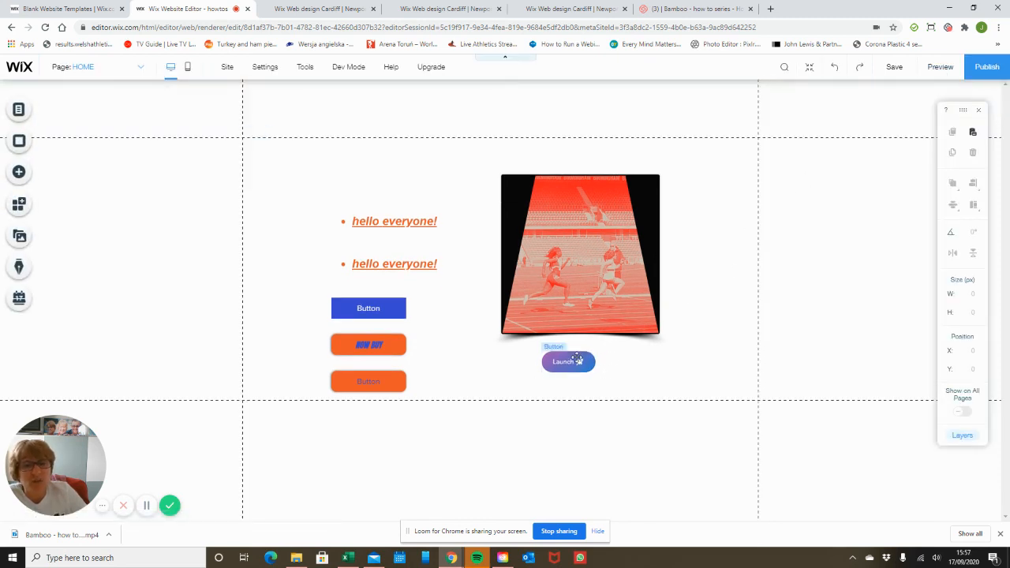
Open the Launch button's icon replacer, browse Basic Shapes and upload options, keeping the rocket icon
left_click(575, 361)
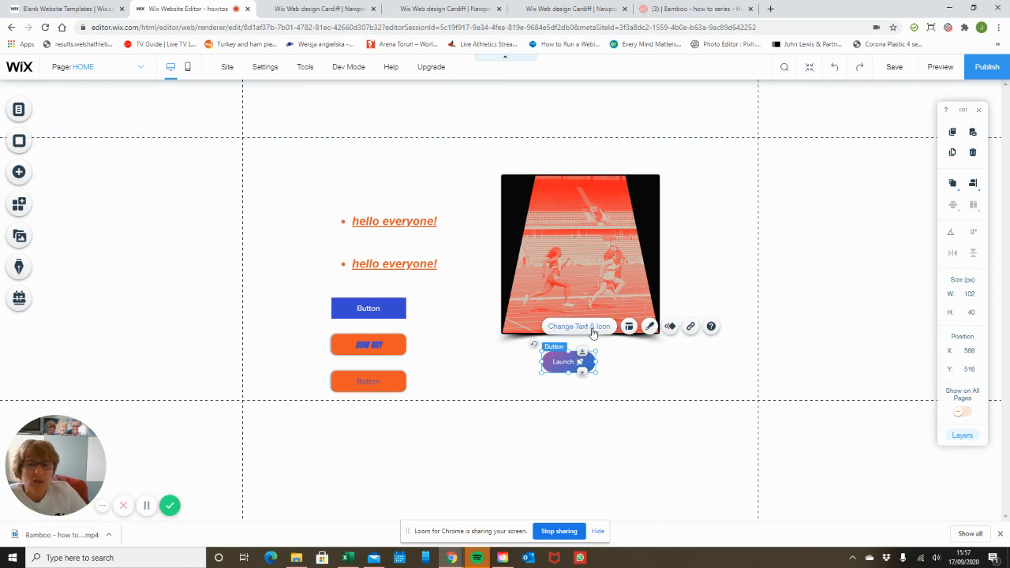
left_click(594, 327)
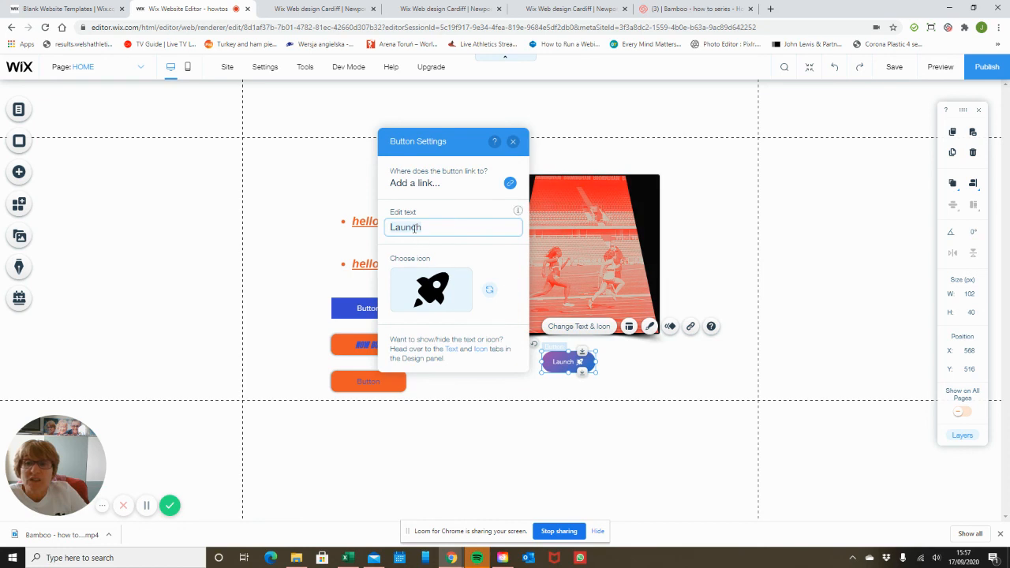
left_click(485, 293)
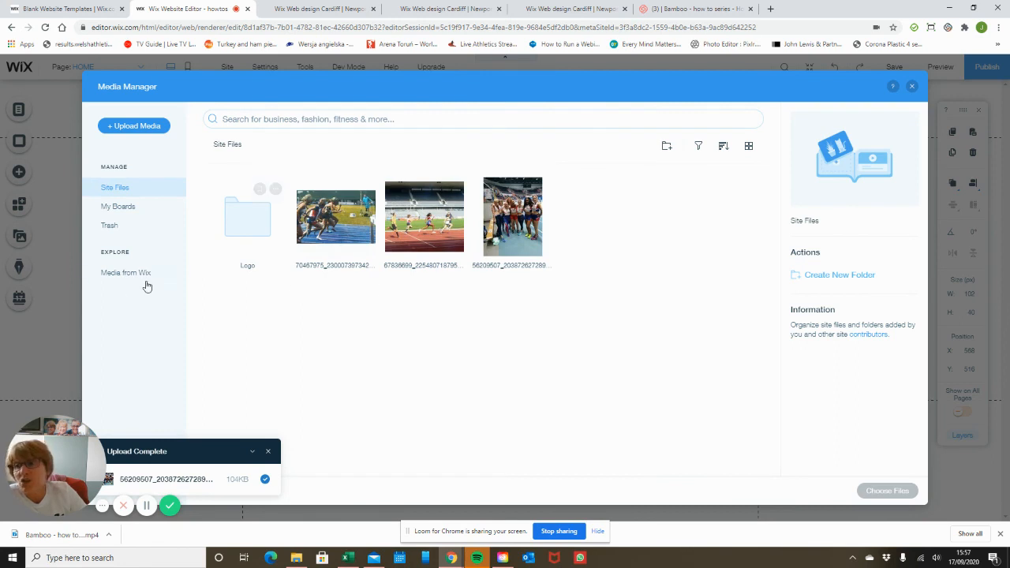
left_click(123, 274)
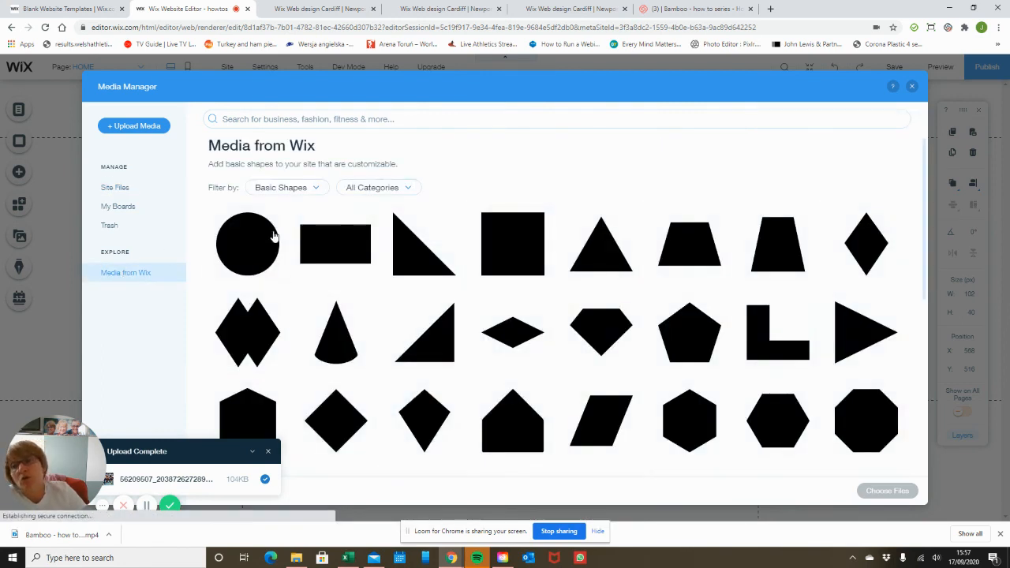
scroll(368, 258, "down", 2)
scroll(367, 258, "down", 3)
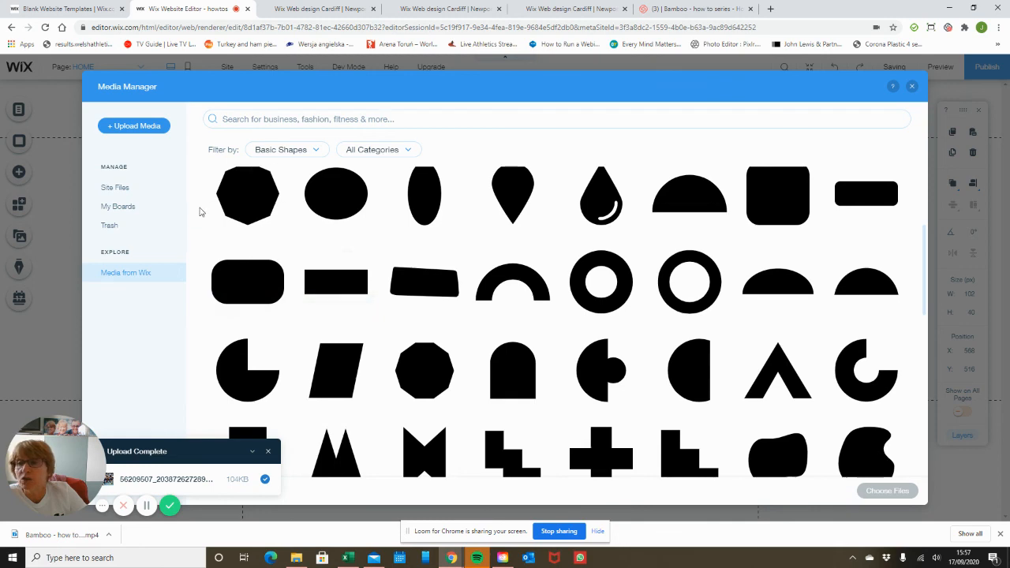
left_click(134, 126)
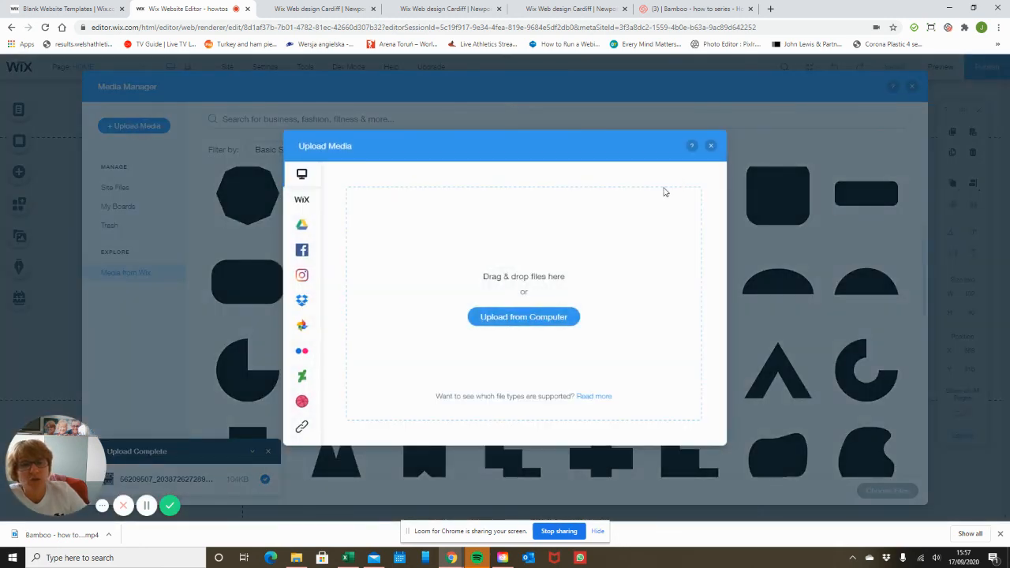
left_click(819, 105)
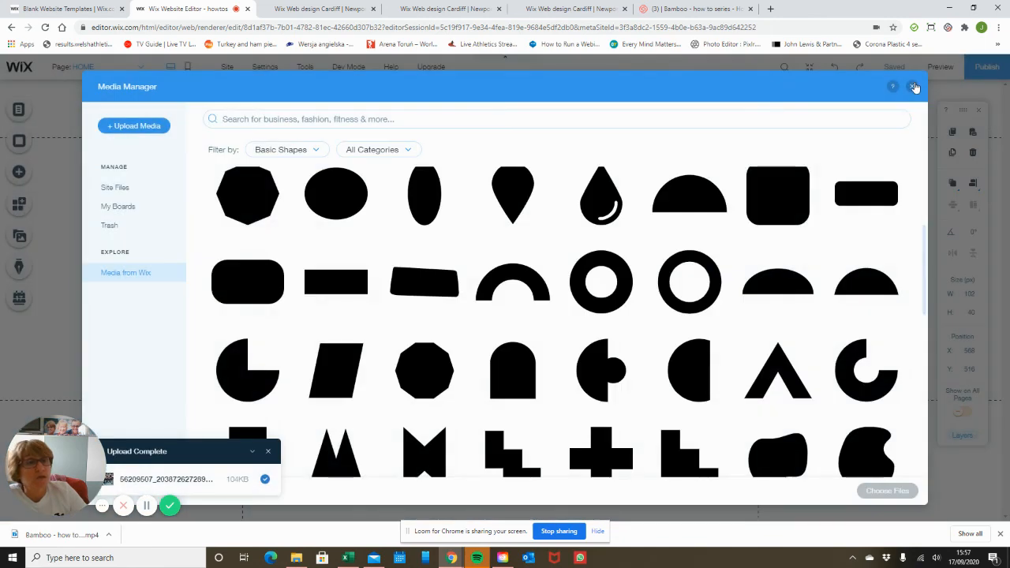
left_click(912, 86)
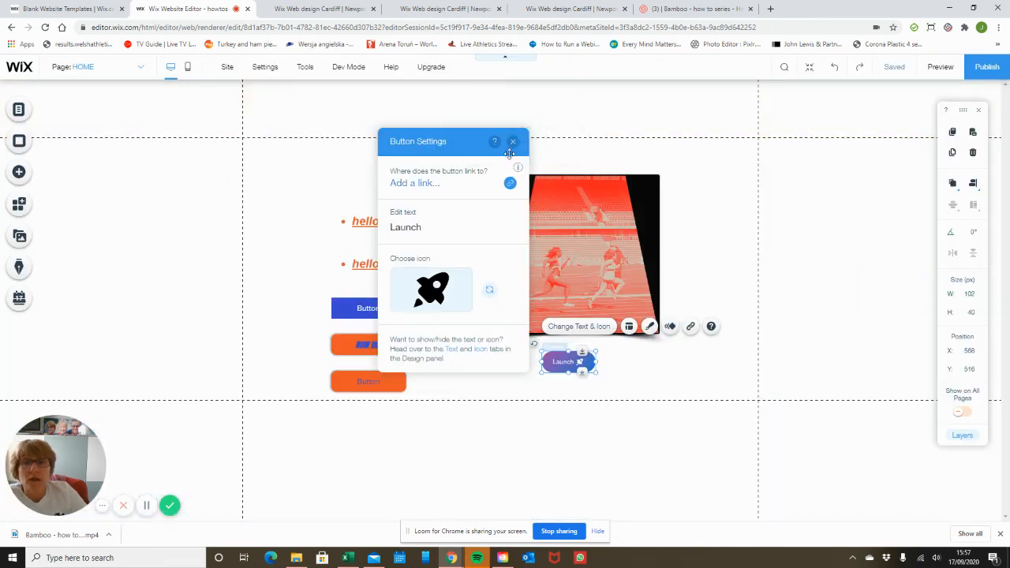
Close the Launch button's Button Settings panel
left_click(512, 142)
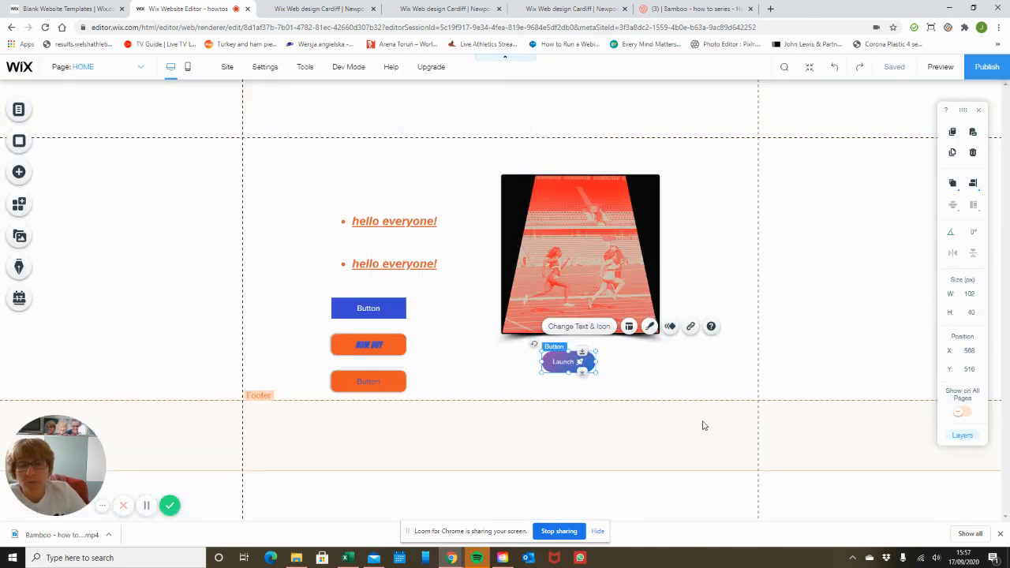